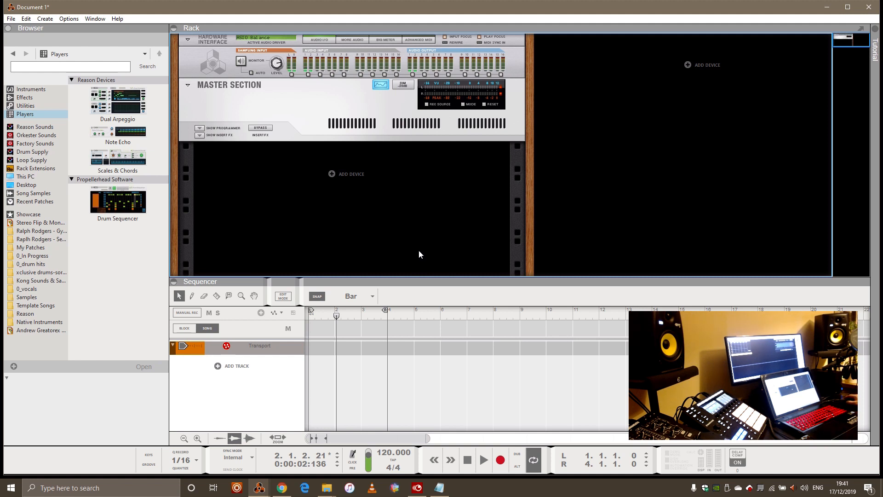
Add a Combinator below the Master Section and enlarge the rack area over the sequencer
{"action": "right_click", "coordinate": [363, 176]}
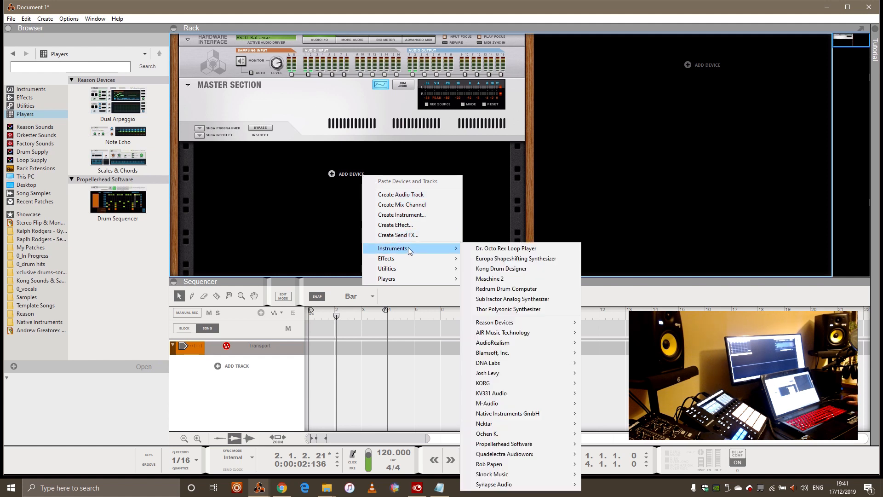
{"action": "mouse_move", "coordinate": [402, 270]}
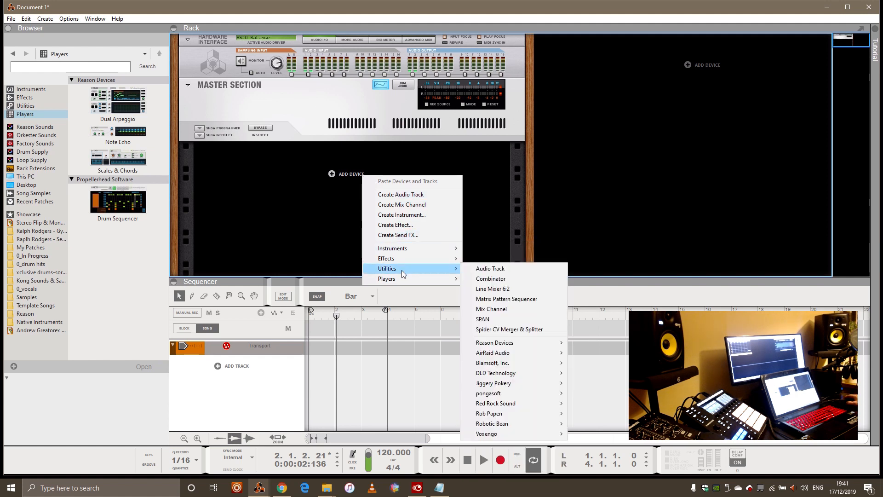
{"action": "left_click", "coordinate": [492, 278]}
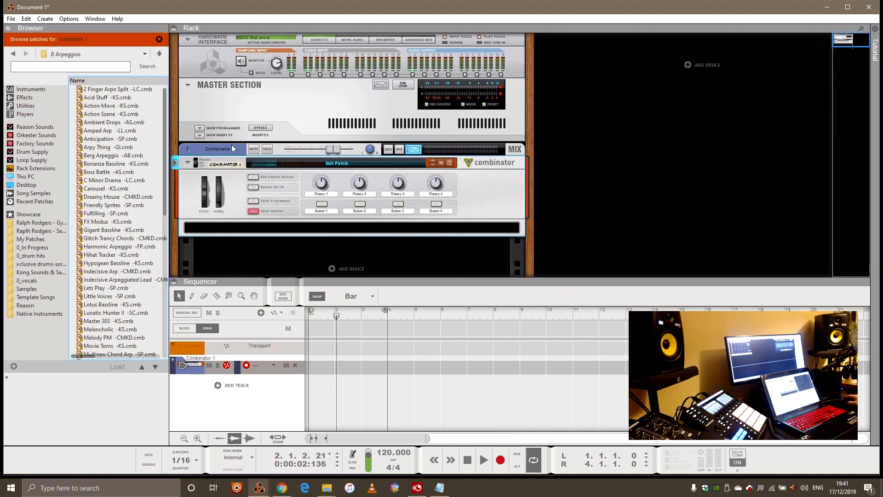
{"action": "left_click", "coordinate": [239, 184]}
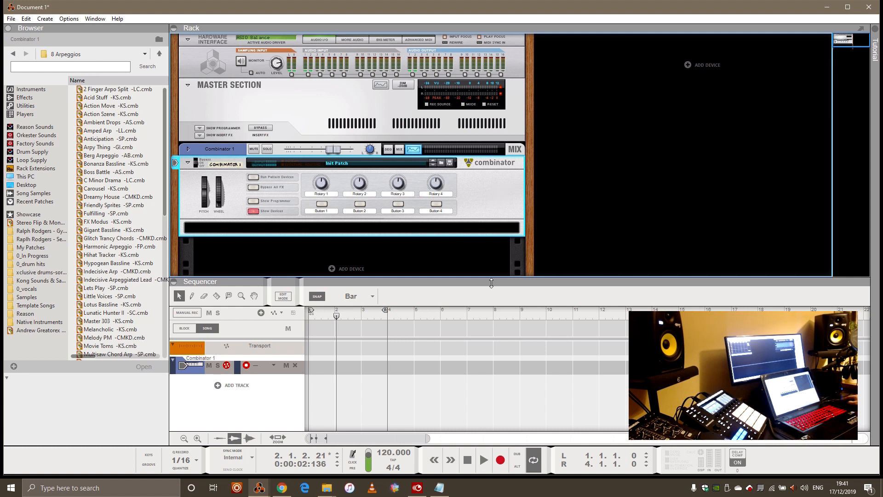
{"action": "left_click_drag", "start_coordinate": [492, 282], "coordinate": [491, 357]}
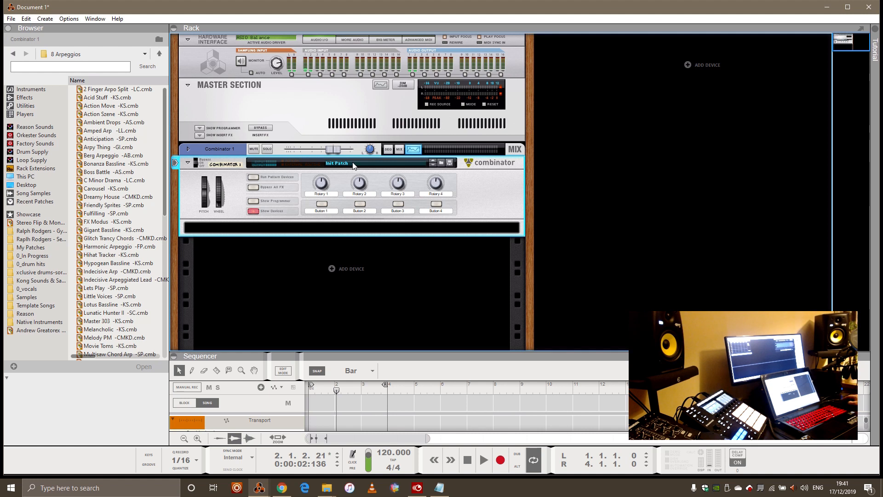
Add a Line Mixer 6:2 inside the Combinator and check its cabling on the rear of the rack
{"action": "left_click", "coordinate": [26, 106]}
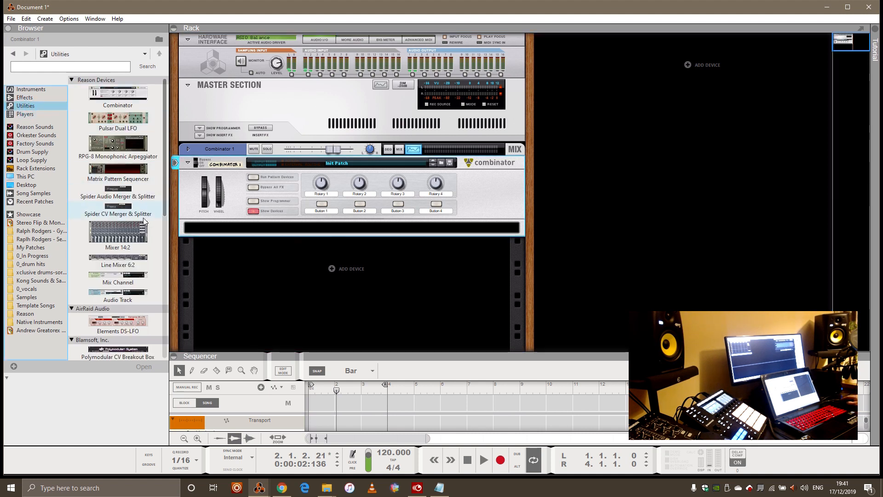
{"action": "mouse_move", "coordinate": [132, 261]}
{"action": "left_mouse_down"}
{"action": "mouse_move", "coordinate": [310, 228]}
{"action": "mouse_move", "coordinate": [315, 249]}
{"action": "mouse_move", "coordinate": [334, 225]}
{"action": "mouse_move", "coordinate": [344, 226]}
{"action": "mouse_move", "coordinate": [332, 227]}
{"action": "left_mouse_up"}
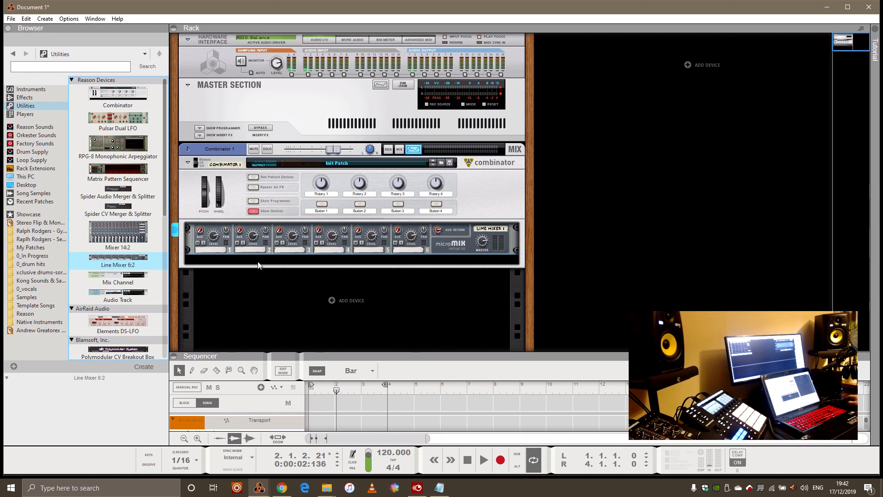
{"action": "key", "text": "Tab"}
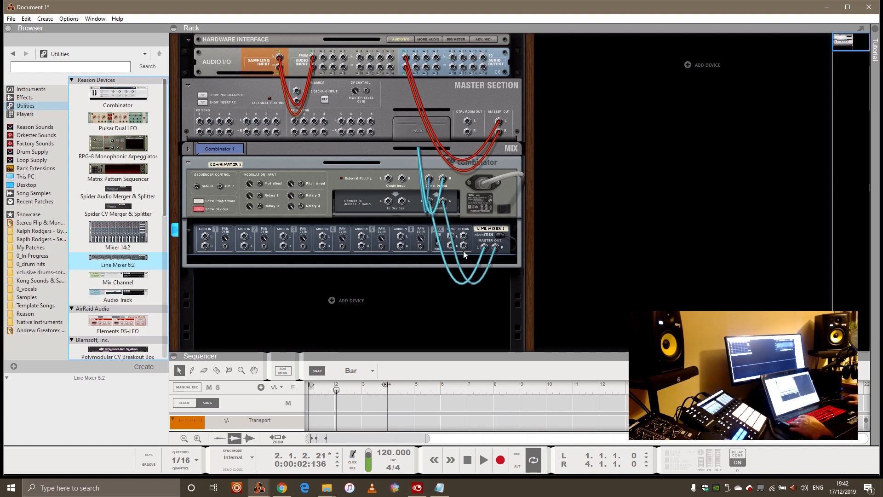
{"action": "key", "text": "Tab"}
Add a Grain Sample Manipulator inside the Combinator, directly below the line mixer
{"action": "left_click", "coordinate": [41, 97]}
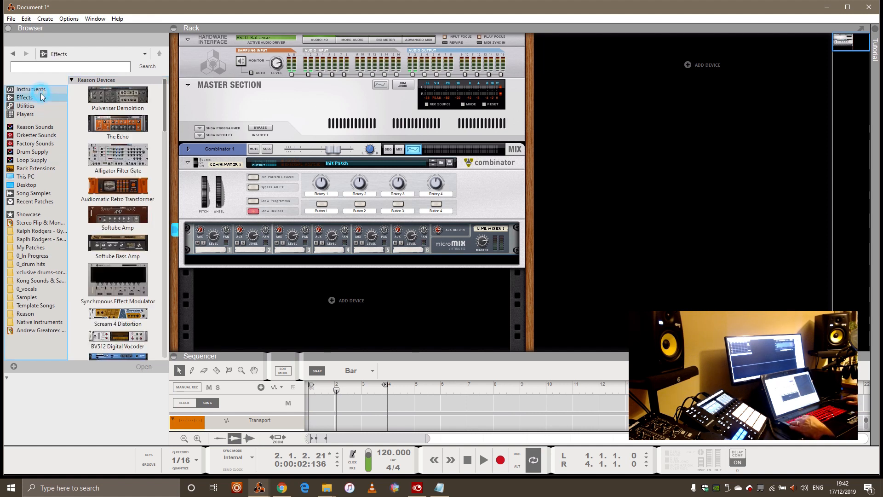
{"action": "left_click", "coordinate": [41, 89]}
{"action": "scroll", "coordinate": [124, 269], "scroll_direction": "down", "scroll_amount": 1}
{"action": "mouse_move", "coordinate": [106, 276]}
{"action": "left_mouse_down"}
{"action": "mouse_move", "coordinate": [285, 254]}
{"action": "mouse_move", "coordinate": [393, 252]}
{"action": "left_mouse_up"}
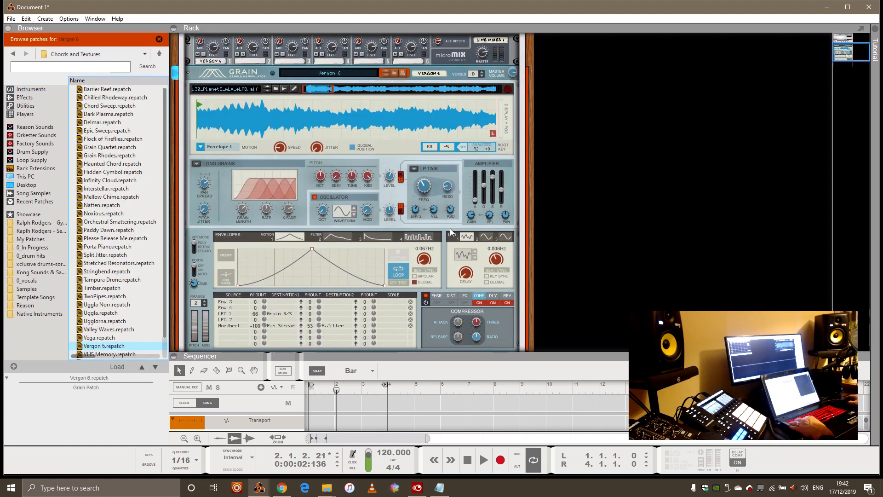
{"action": "scroll", "coordinate": [405, 190], "scroll_direction": "up", "scroll_amount": 2}
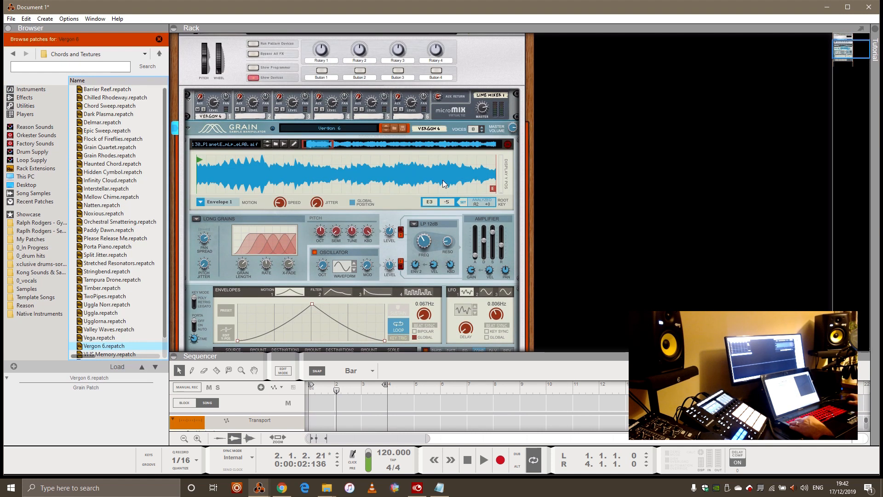
{"action": "scroll", "coordinate": [418, 176], "scroll_direction": "down", "scroll_amount": 3}
{"action": "scroll", "coordinate": [417, 176], "scroll_direction": "down", "scroll_amount": 1}
Play the song briefly and examine how Grain is cabled to the line mixer on the rear of the rack
{"action": "left_click", "coordinate": [484, 460]}
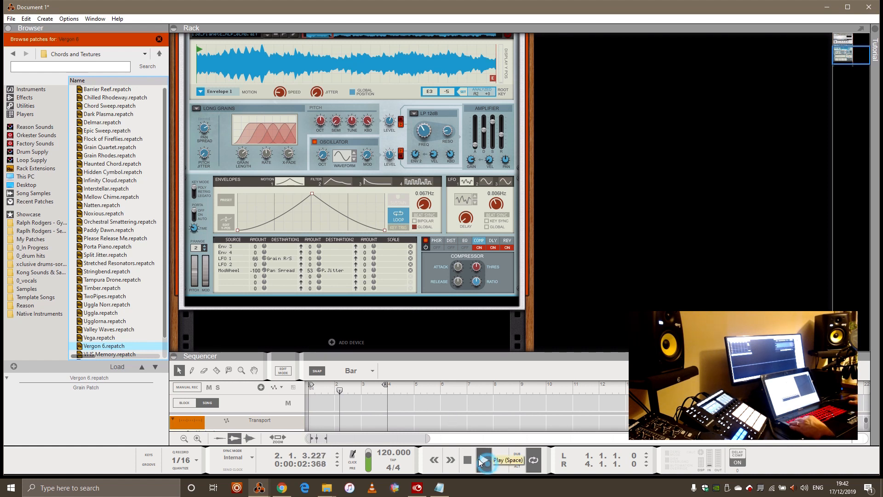
{"action": "left_click", "coordinate": [468, 462]}
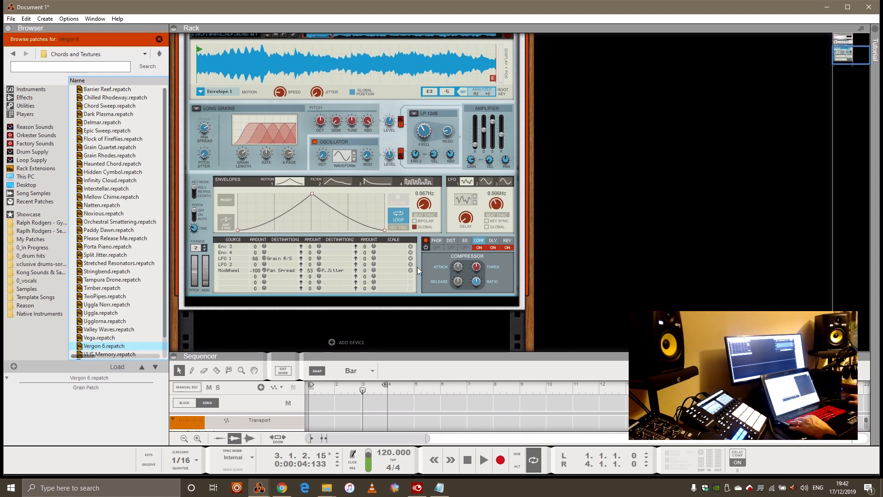
{"action": "scroll", "coordinate": [399, 155], "scroll_direction": "up", "scroll_amount": 4}
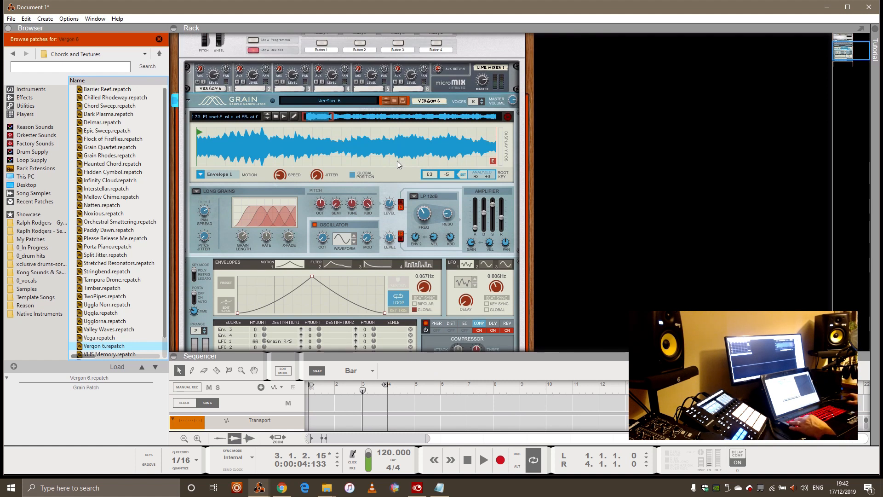
{"action": "scroll", "coordinate": [406, 184], "scroll_direction": "up", "scroll_amount": 3}
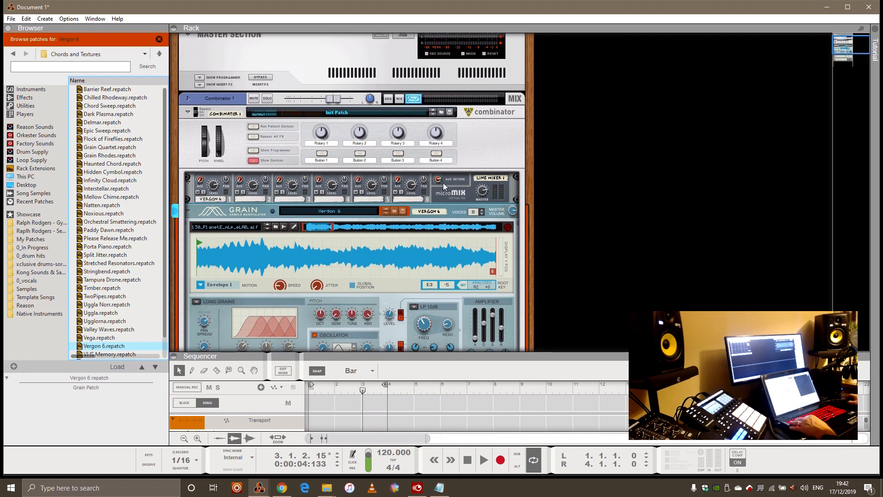
{"action": "key", "text": "Tab"}
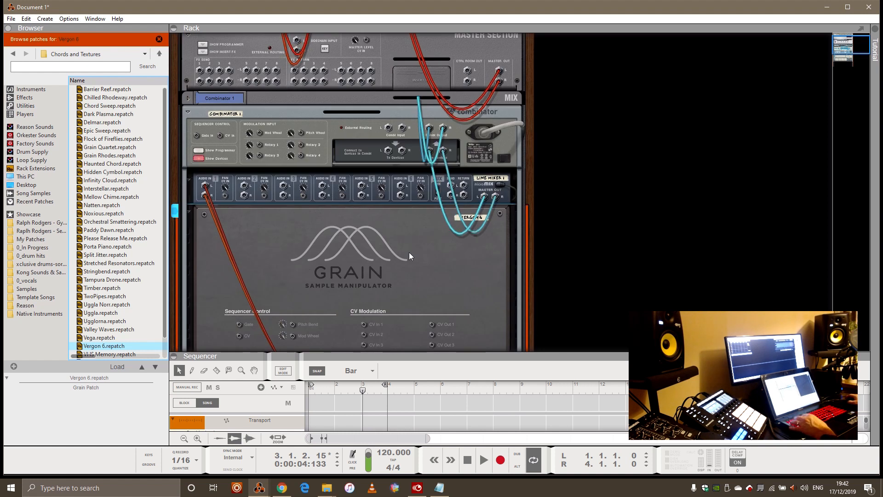
{"action": "scroll", "coordinate": [443, 233], "scroll_direction": "down", "scroll_amount": 6}
{"action": "scroll", "coordinate": [310, 259], "scroll_direction": "up", "scroll_amount": 4}
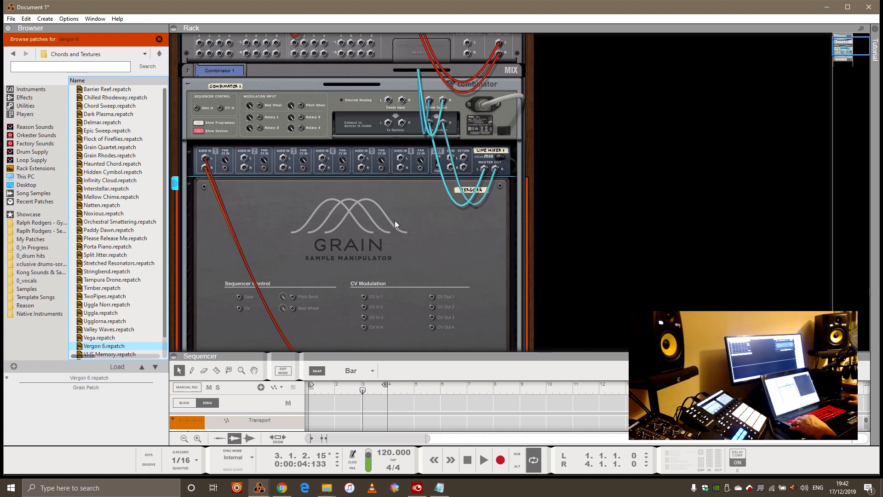
{"action": "key", "text": "Tab"}
{"action": "scroll", "coordinate": [441, 178], "scroll_direction": "up", "scroll_amount": 1}
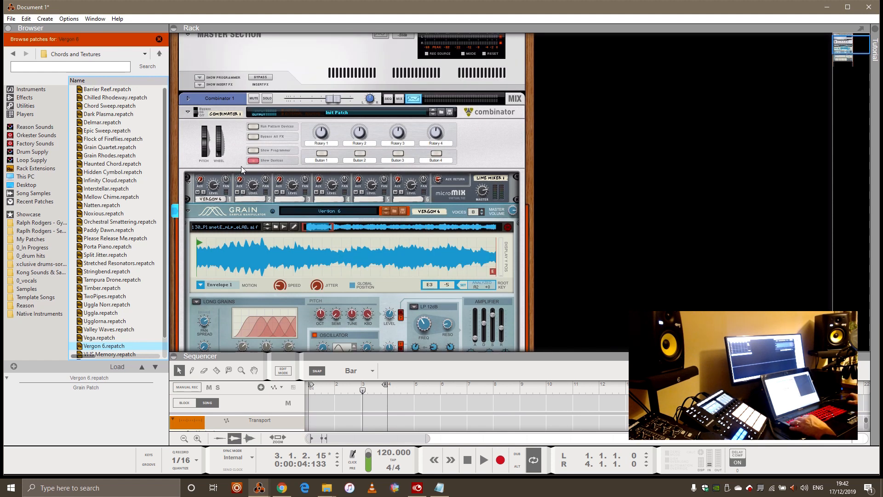
Create a Matrix Pattern Sequencer for the Combinator and reset the new device
{"action": "left_click", "coordinate": [479, 148]}
{"action": "right_click", "coordinate": [480, 144]}
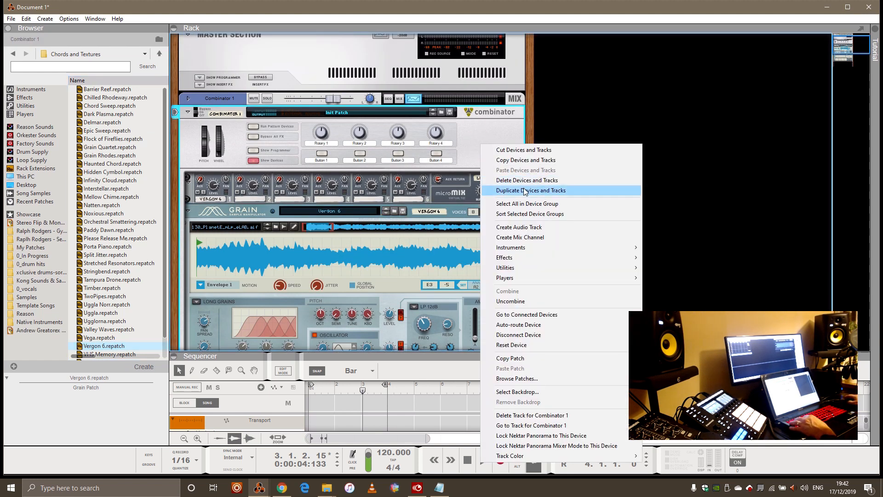
{"action": "mouse_move", "coordinate": [525, 268]}
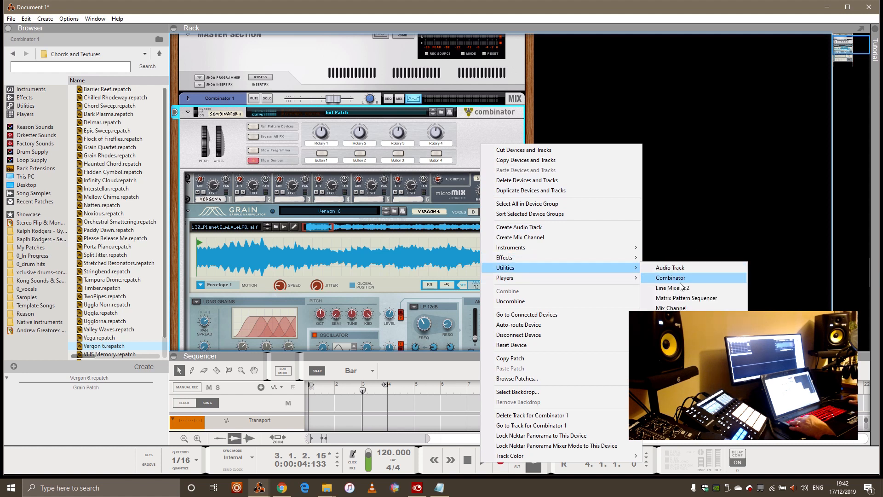
{"action": "left_click", "coordinate": [677, 298]}
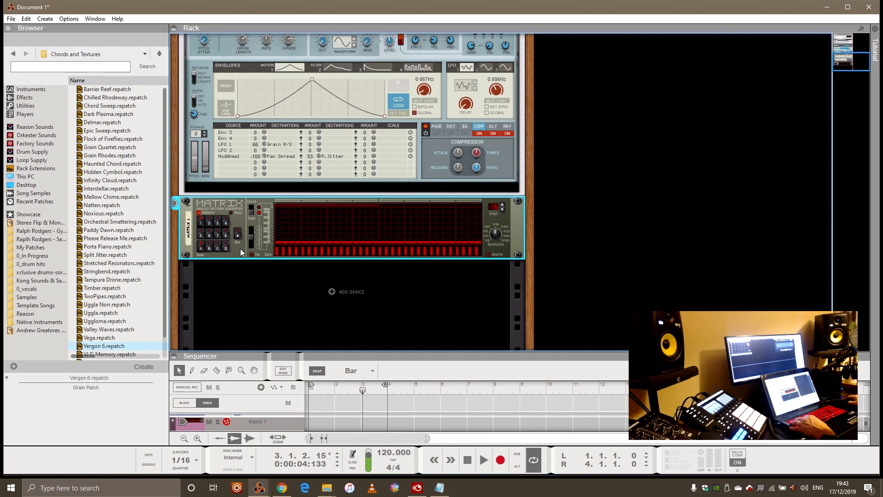
{"action": "right_click", "coordinate": [239, 253]}
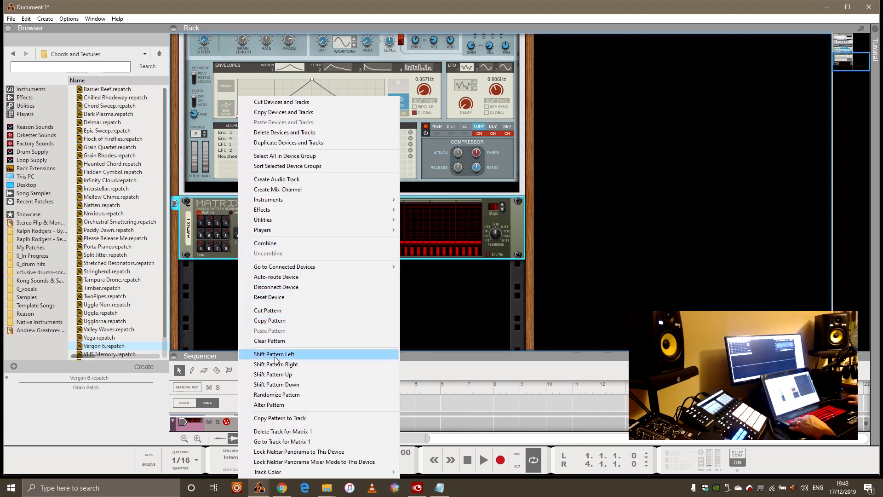
{"action": "left_click", "coordinate": [276, 297]}
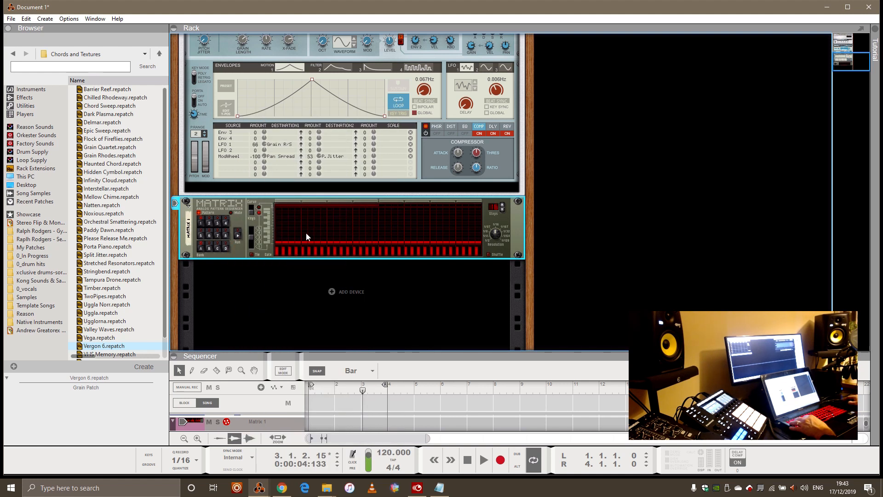
Clear the Matrix pattern, enter five spaced gate steps in its first half and run the pattern
{"action": "right_click", "coordinate": [239, 247]}
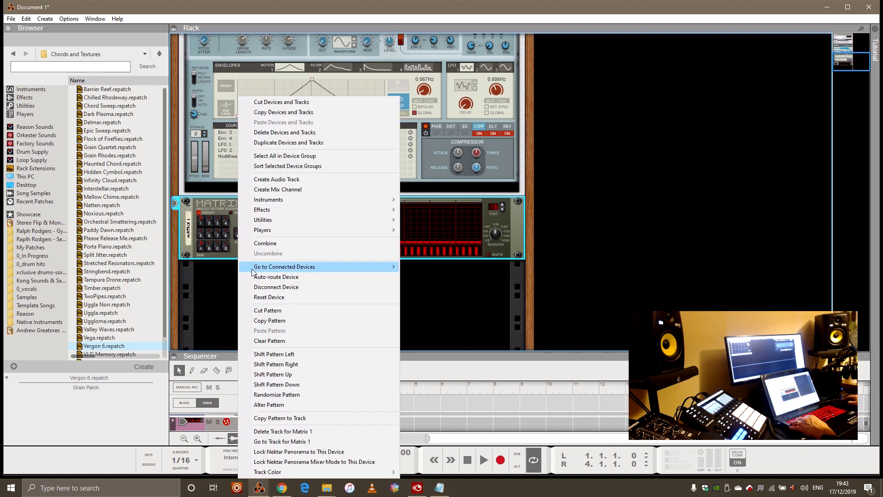
{"action": "left_click", "coordinate": [270, 346]}
{"action": "left_click", "coordinate": [283, 253]}
{"action": "left_click", "coordinate": [308, 252]}
{"action": "left_click", "coordinate": [337, 253]}
{"action": "left_click_drag", "start_coordinate": [361, 251], "coordinate": [373, 250]}
{"action": "left_click", "coordinate": [238, 236]}
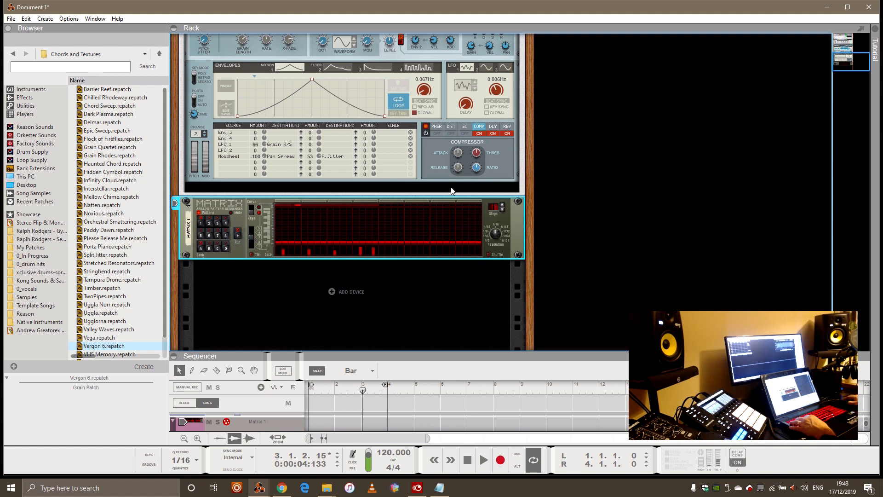
Set Grain's amp release to 237 ms and audition the sound
{"action": "scroll", "coordinate": [460, 161], "scroll_direction": "up", "scroll_amount": 5}
{"action": "left_click_drag", "start_coordinate": [503, 135], "coordinate": [504, 141]}
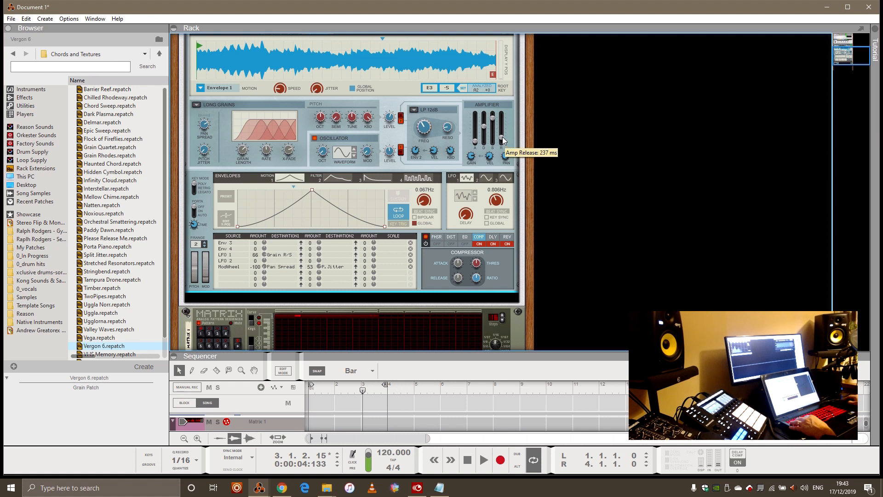
{"action": "scroll", "coordinate": [417, 155], "scroll_direction": "up", "scroll_amount": 5}
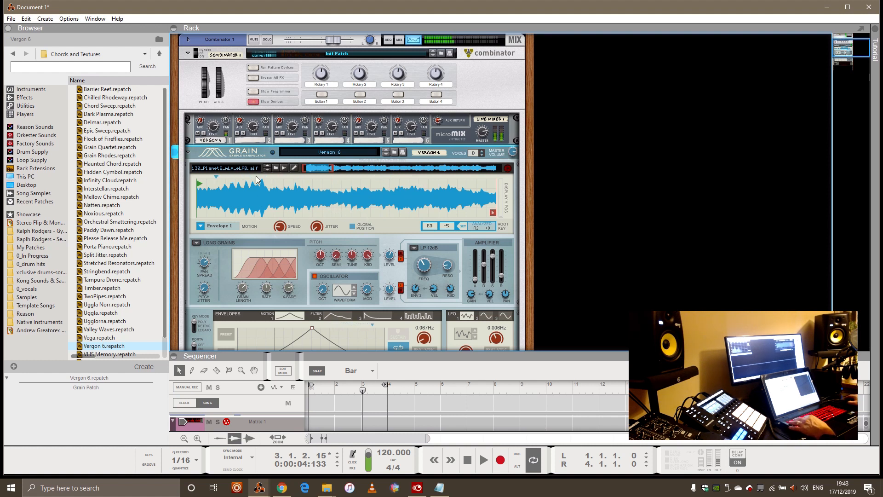
{"action": "scroll", "coordinate": [269, 172], "scroll_direction": "down", "scroll_amount": 7}
{"action": "left_click", "coordinate": [484, 451]}
{"action": "scroll", "coordinate": [402, 161], "scroll_direction": "up", "scroll_amount": 6}
{"action": "scroll", "coordinate": [343, 147], "scroll_direction": "down", "scroll_amount": 4}
Add a Europa Shapeshifting Synthesizer inside the Combinator, directly below Grain
{"action": "left_click", "coordinate": [31, 89]}
{"action": "scroll", "coordinate": [136, 168], "scroll_direction": "down", "scroll_amount": 1}
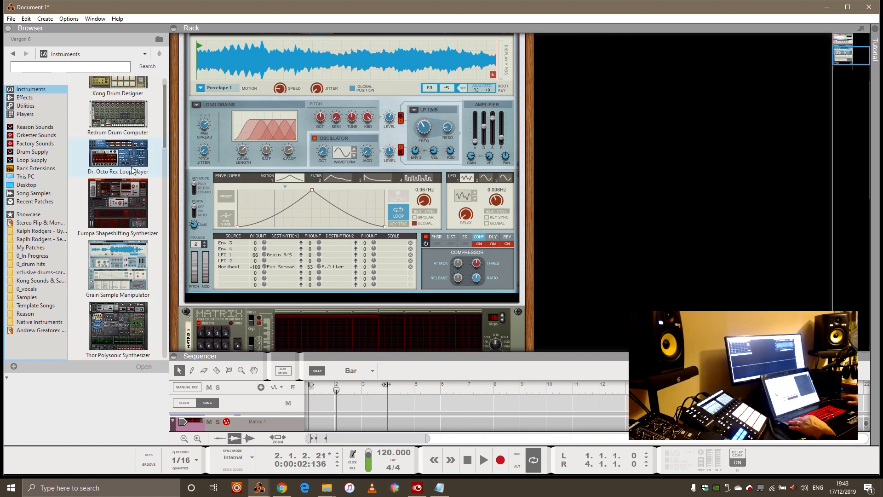
{"action": "mouse_move", "coordinate": [107, 218]}
{"action": "left_mouse_down"}
{"action": "mouse_move", "coordinate": [346, 297]}
{"action": "mouse_move", "coordinate": [320, 300]}
{"action": "mouse_move", "coordinate": [327, 298]}
{"action": "left_mouse_up"}
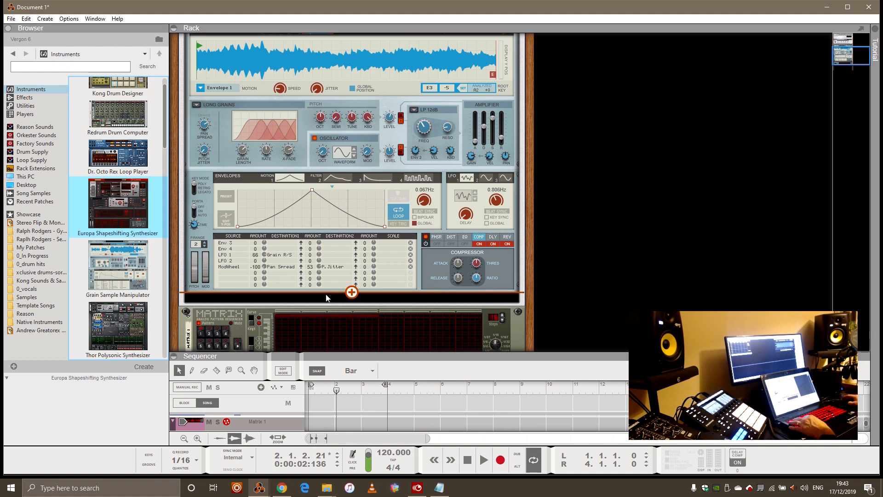
Collapse and re-expand the Combinator and examine the devices it contains
{"action": "scroll", "coordinate": [414, 206], "scroll_direction": "up", "scroll_amount": 5}
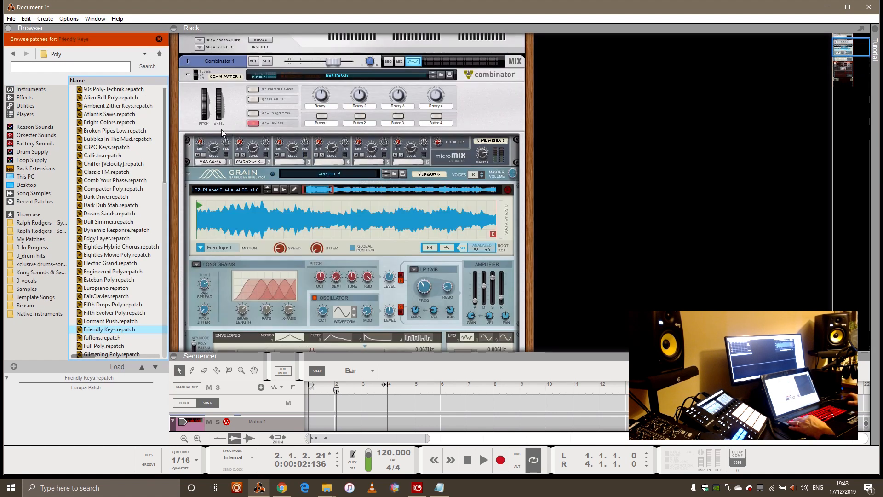
{"action": "left_click", "coordinate": [188, 75]}
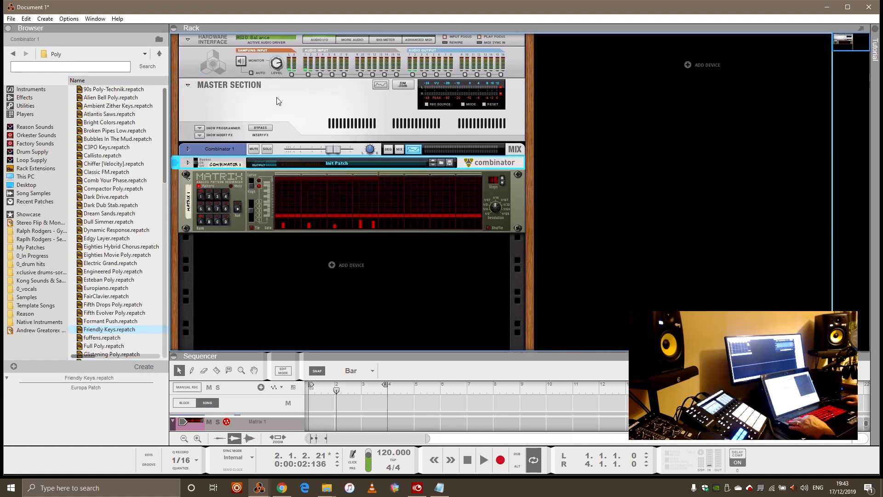
{"action": "left_click", "coordinate": [188, 163]}
{"action": "scroll", "coordinate": [393, 169], "scroll_direction": "down", "scroll_amount": 3}
{"action": "scroll", "coordinate": [369, 203], "scroll_direction": "down", "scroll_amount": 3}
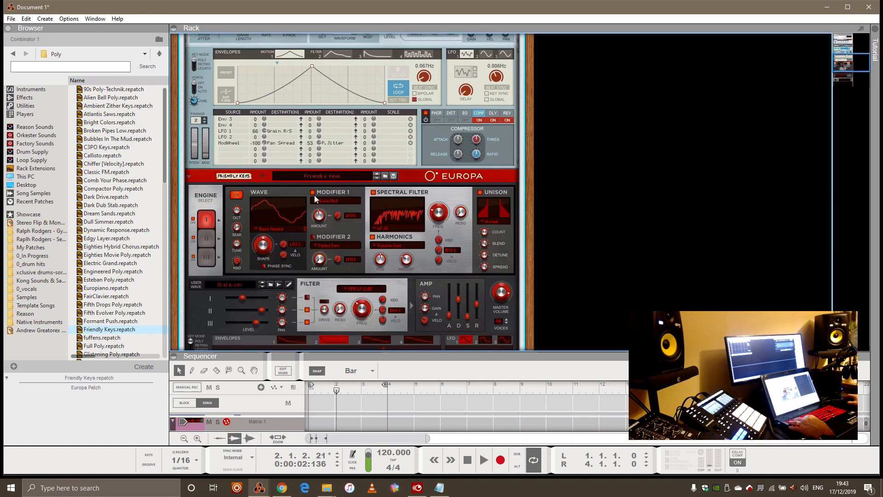
{"action": "scroll", "coordinate": [342, 248], "scroll_direction": "up", "scroll_amount": 3}
{"action": "scroll", "coordinate": [341, 252], "scroll_direction": "up", "scroll_amount": 3}
{"action": "scroll", "coordinate": [391, 213], "scroll_direction": "down", "scroll_amount": 5}
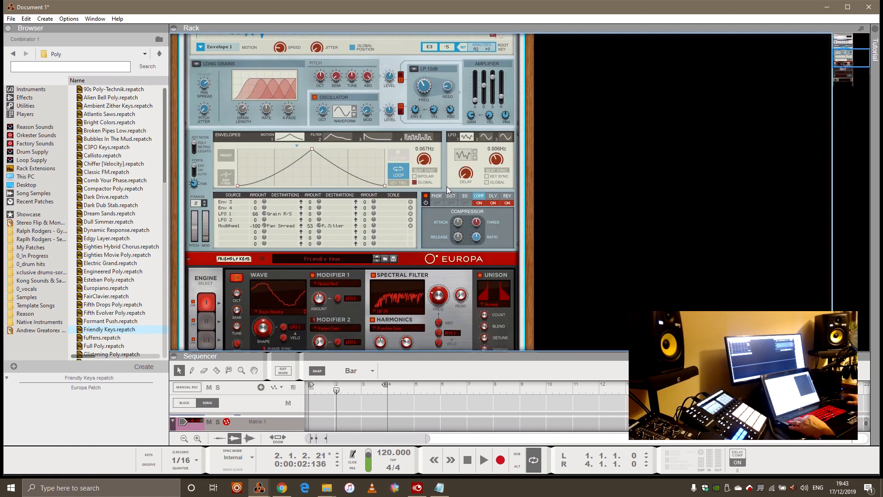
Inspect how Europa's audio outputs are cabled to the line mixer on the rear of the rack
{"action": "key", "text": "Tab"}
{"action": "scroll", "coordinate": [452, 220], "scroll_direction": "down", "scroll_amount": 3}
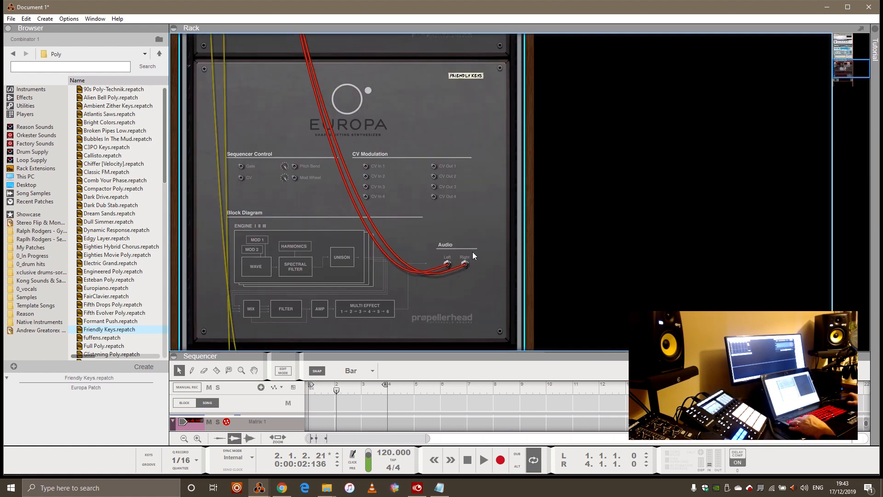
{"action": "scroll", "coordinate": [361, 177], "scroll_direction": "up", "scroll_amount": 5}
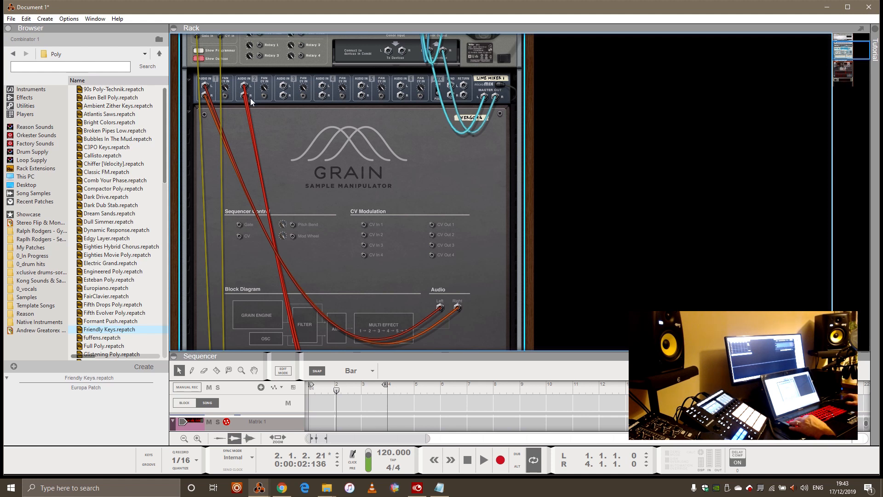
Flip the rack to its front and select the Matrix sequencer below the Combinator to review its pattern
{"action": "key", "text": "Tab"}
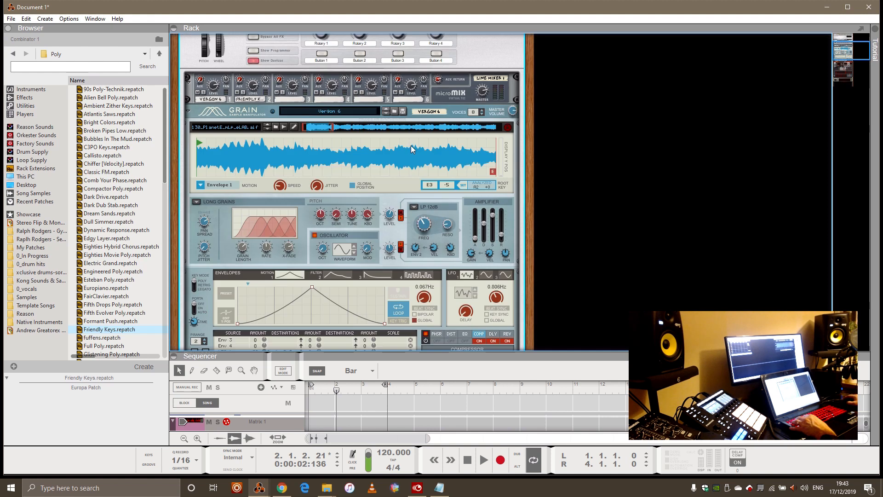
{"action": "scroll", "coordinate": [422, 108], "scroll_direction": "down", "scroll_amount": 4}
{"action": "scroll", "coordinate": [421, 108], "scroll_direction": "down", "scroll_amount": 8}
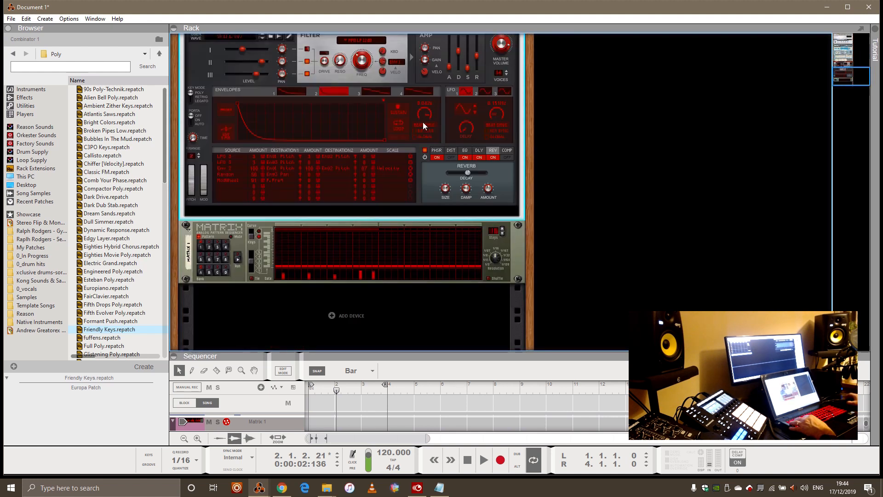
{"action": "left_click", "coordinate": [238, 257]}
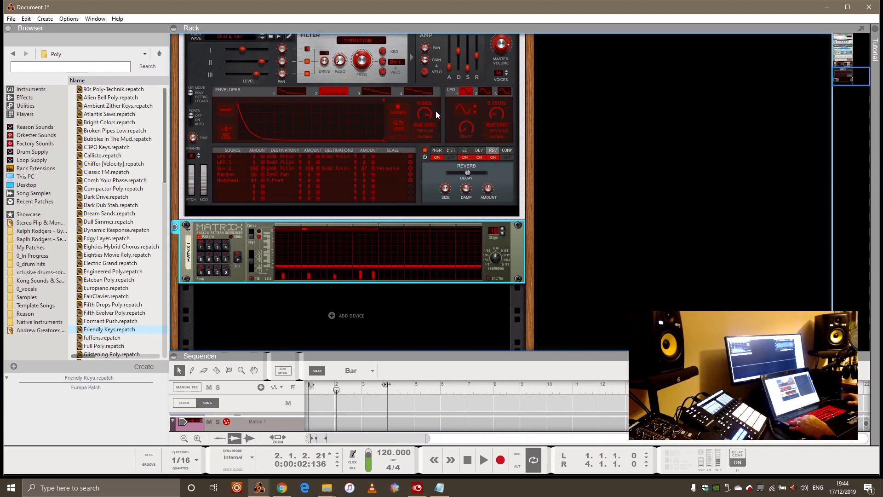
Switch Europa to engine 2 and check its octave setting against engine 1
{"action": "scroll", "coordinate": [462, 111], "scroll_direction": "up", "scroll_amount": 6}
{"action": "left_click", "coordinate": [500, 208]}
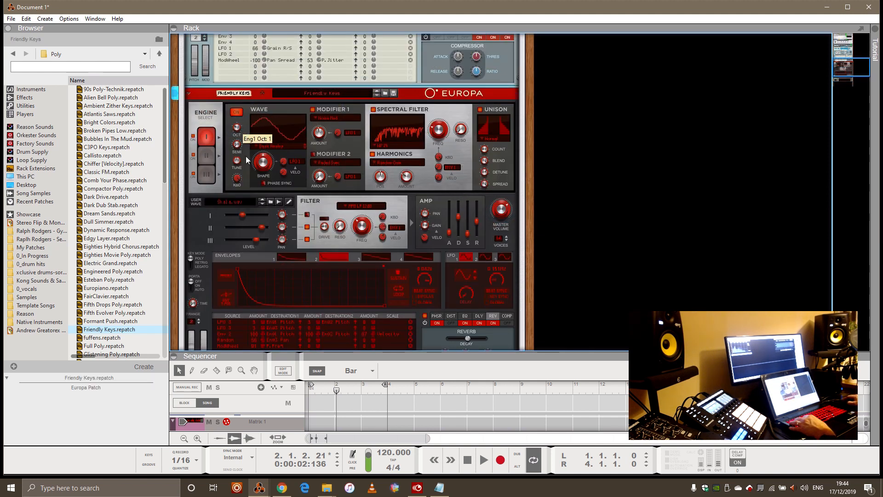
{"action": "left_click", "coordinate": [206, 159]}
{"action": "left_click", "coordinate": [237, 132]}
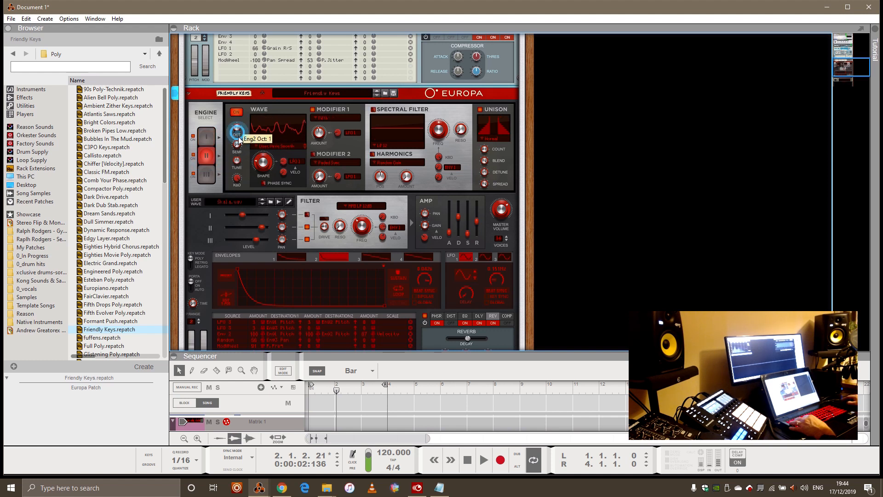
{"action": "left_click", "coordinate": [500, 211]}
{"action": "scroll", "coordinate": [433, 206], "scroll_direction": "up", "scroll_amount": 5}
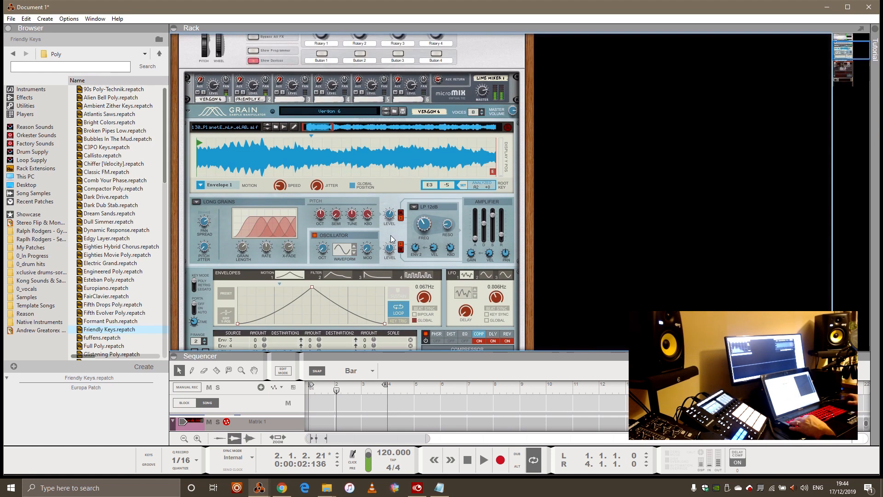
Return the song position to the start and delete the Matrix sequencer below the Combinator together with its track
{"action": "left_click", "coordinate": [466, 461]}
{"action": "left_click", "coordinate": [467, 462]}
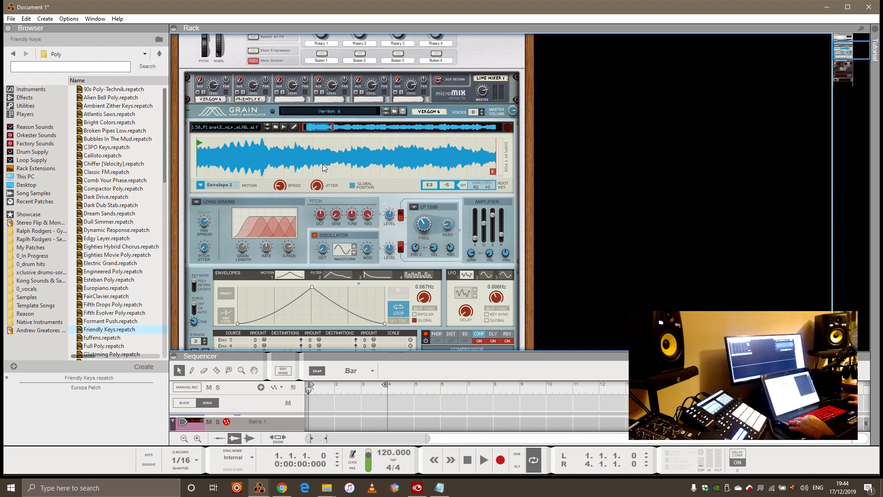
{"action": "scroll", "coordinate": [316, 166], "scroll_direction": "down", "scroll_amount": 10}
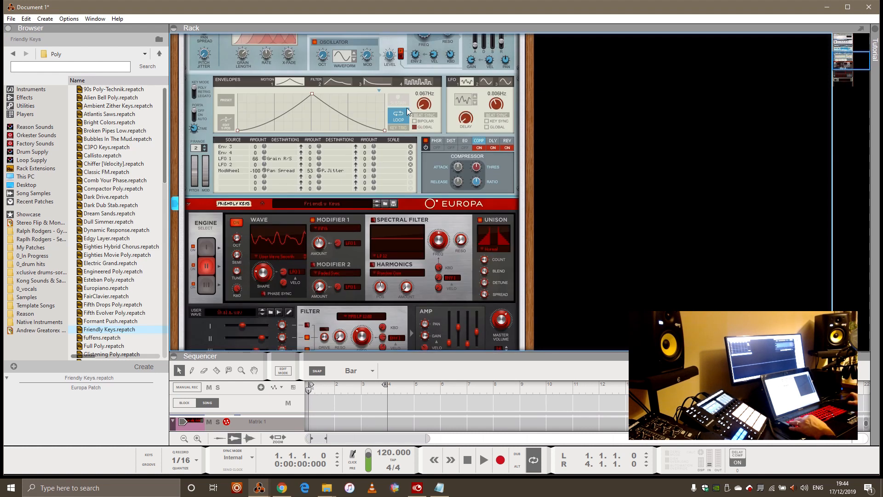
{"action": "scroll", "coordinate": [314, 242], "scroll_direction": "down", "scroll_amount": 3}
{"action": "left_click", "coordinate": [239, 234]}
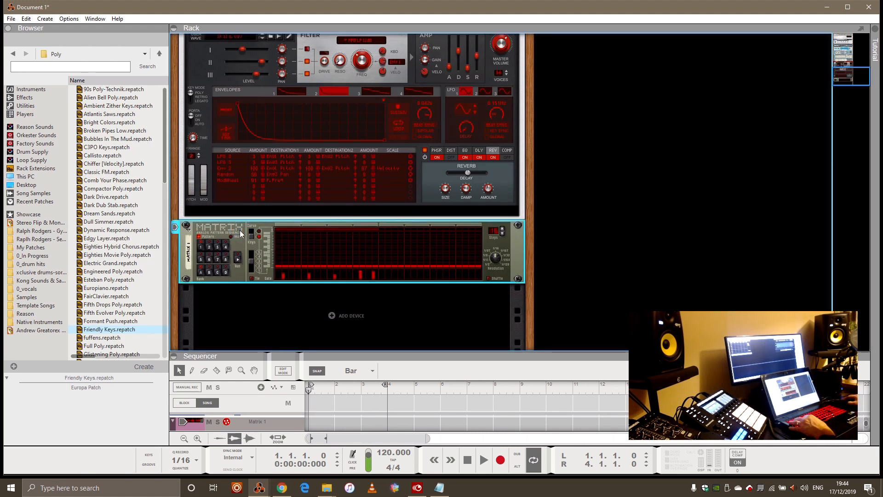
{"action": "right_click", "coordinate": [237, 232]}
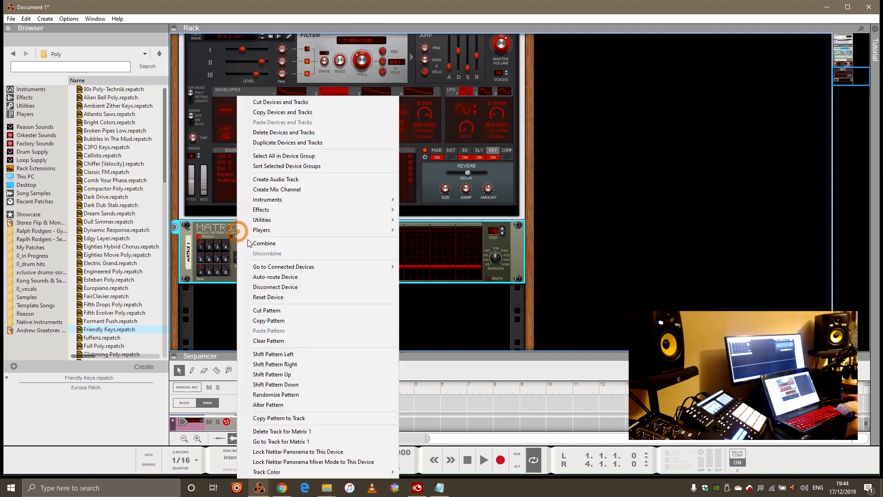
{"action": "left_click", "coordinate": [284, 132]}
{"action": "left_click", "coordinate": [427, 264]}
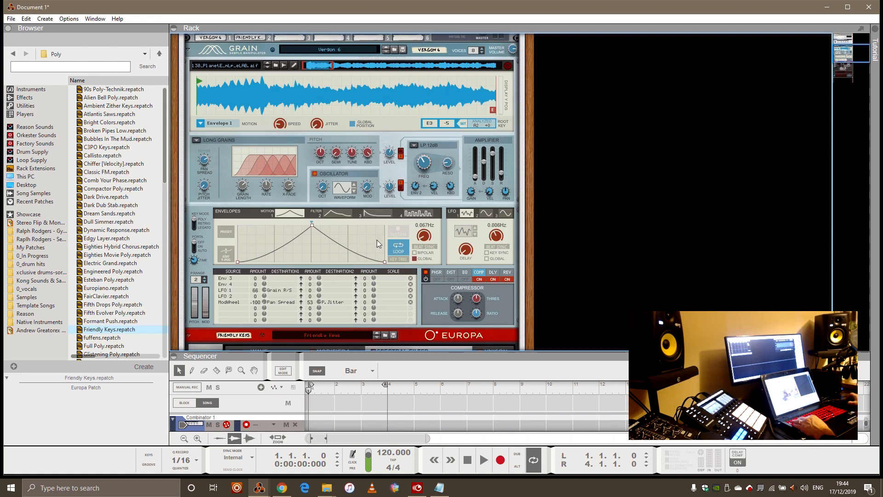
Add a Matrix Pattern Sequencer inside the Combinator, directly below Grain
{"action": "right_click", "coordinate": [401, 172]}
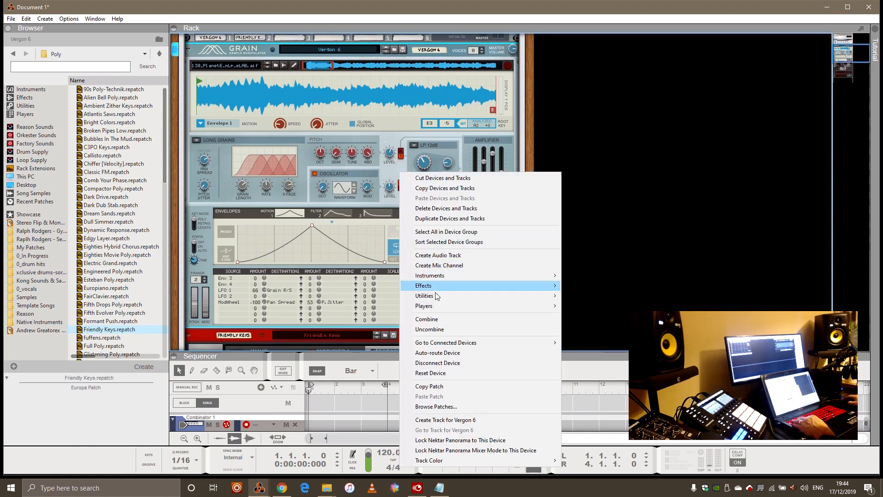
{"action": "left_click", "coordinate": [435, 295]}
{"action": "left_click", "coordinate": [598, 325]}
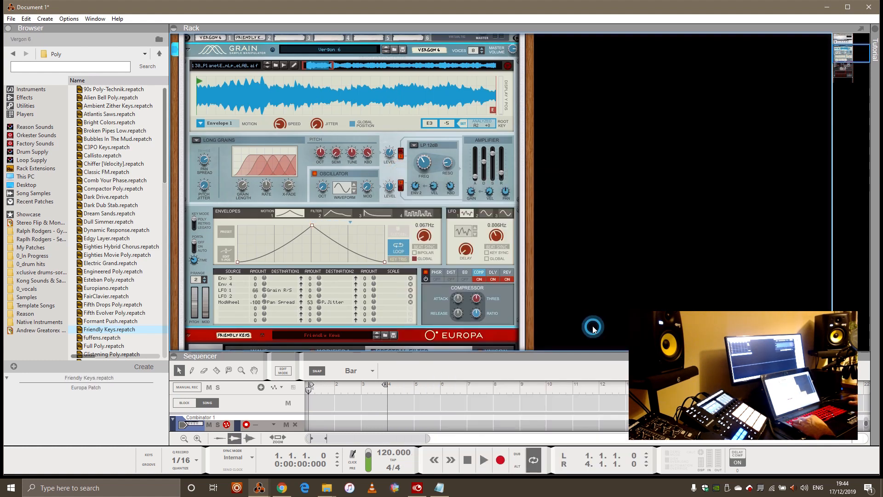
Add a second Matrix Pattern Sequencer inside the Combinator, directly below Europa
{"action": "scroll", "coordinate": [419, 200], "scroll_direction": "down", "scroll_amount": 5}
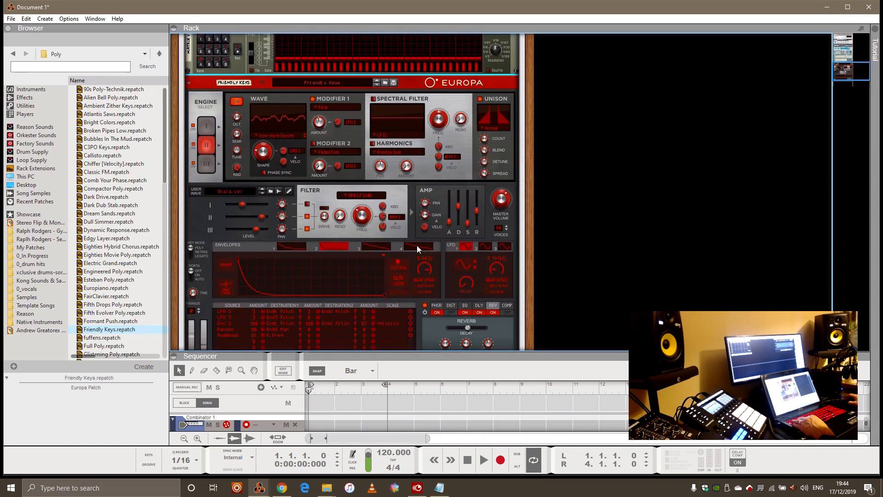
{"action": "right_click", "coordinate": [413, 233]}
{"action": "mouse_move", "coordinate": [454, 287]}
{"action": "mouse_move", "coordinate": [454, 307]}
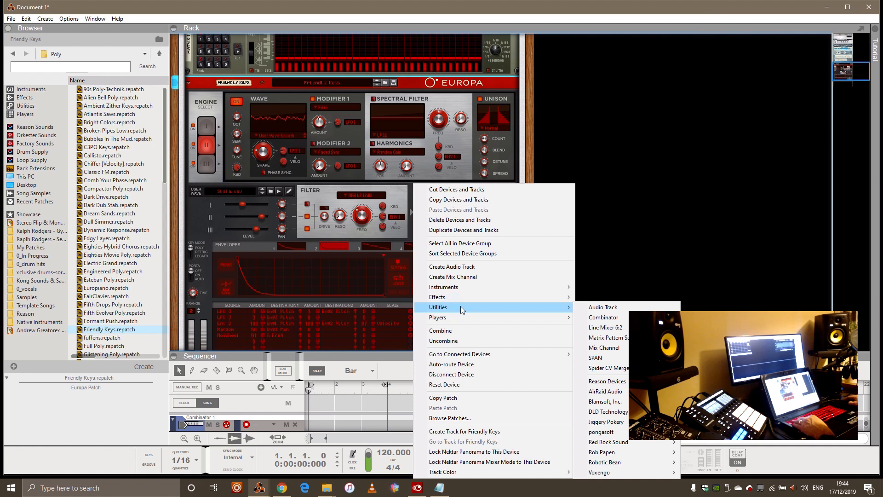
{"action": "left_click", "coordinate": [606, 338]}
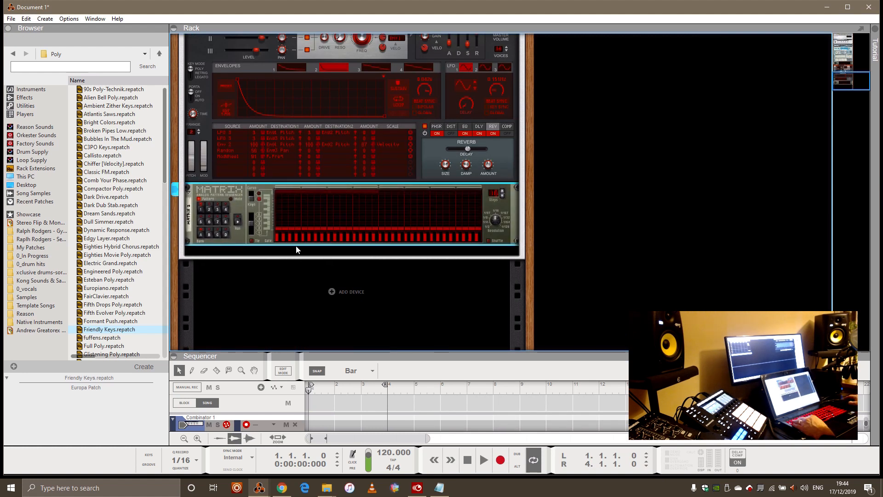
Remove most gate steps from the first half of the pattern in Europa's Matrix and in Grain's Matrix
{"action": "left_click_drag", "start_coordinate": [279, 239], "coordinate": [358, 262]}
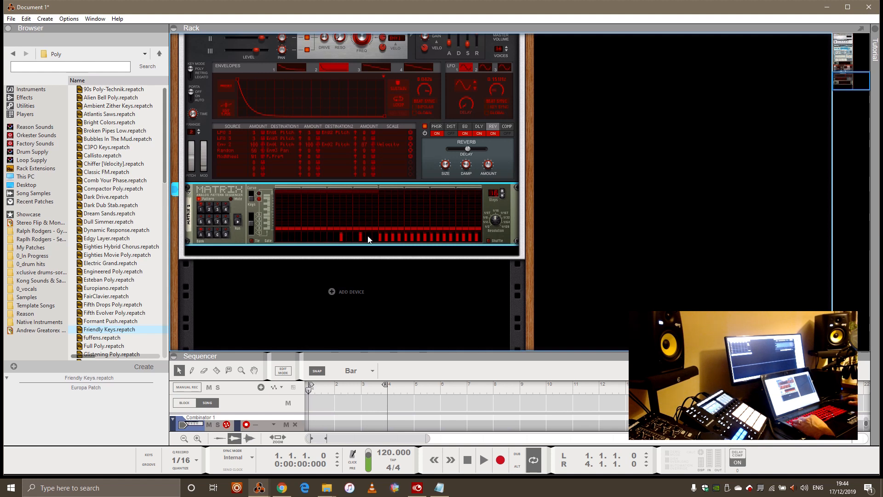
{"action": "scroll", "coordinate": [374, 163], "scroll_direction": "up", "scroll_amount": 3}
{"action": "scroll", "coordinate": [373, 163], "scroll_direction": "up", "scroll_amount": 2}
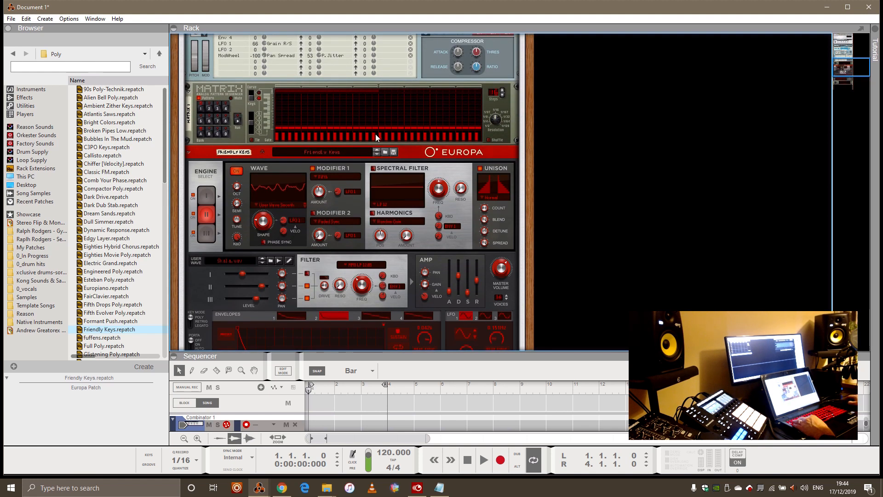
{"action": "left_click_drag", "start_coordinate": [303, 135], "coordinate": [325, 135]}
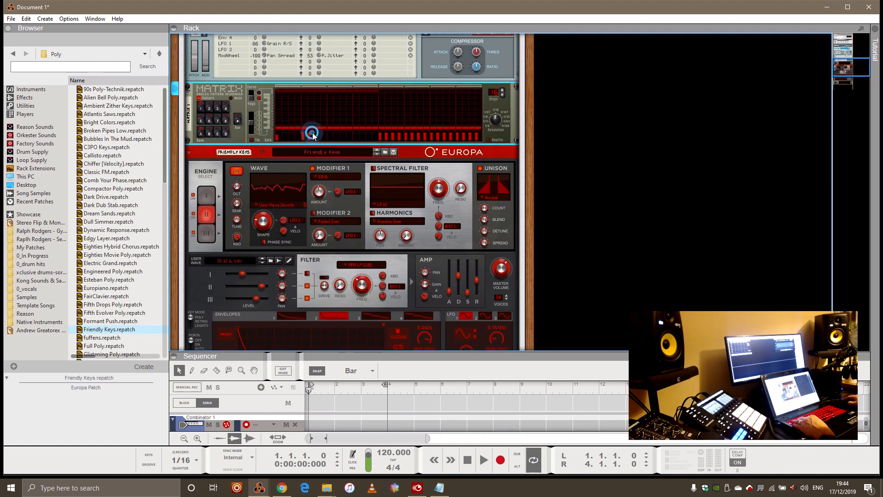
Start playback and remove one more gate from the cluster of gates in Grain's Matrix pattern
{"action": "scroll", "coordinate": [448, 177], "scroll_direction": "up", "scroll_amount": 3}
{"action": "scroll", "coordinate": [443, 162], "scroll_direction": "up", "scroll_amount": 4}
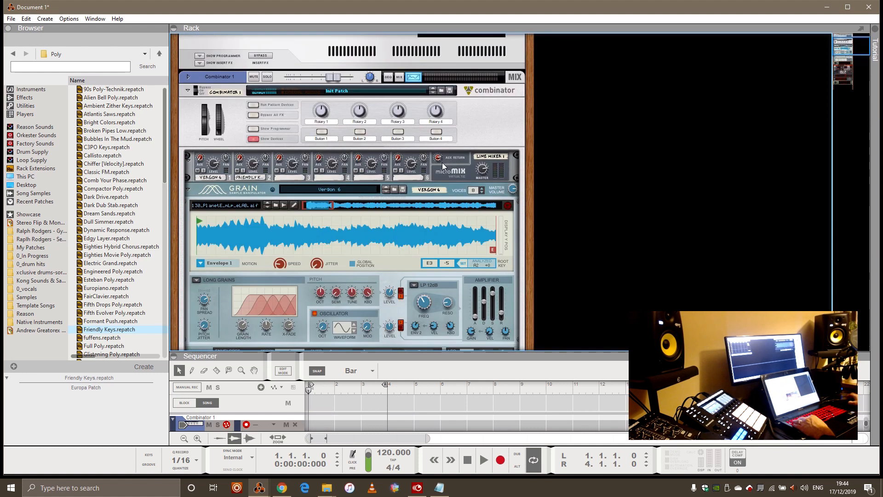
{"action": "left_click", "coordinate": [485, 458]}
{"action": "scroll", "coordinate": [476, 175], "scroll_direction": "down", "scroll_amount": 7}
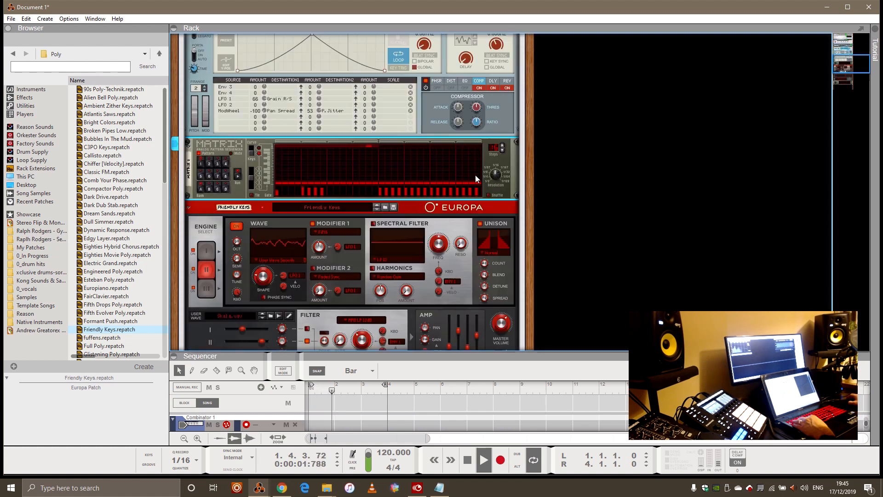
{"action": "scroll", "coordinate": [475, 174], "scroll_direction": "down", "scroll_amount": 2}
{"action": "left_click", "coordinate": [318, 108]}
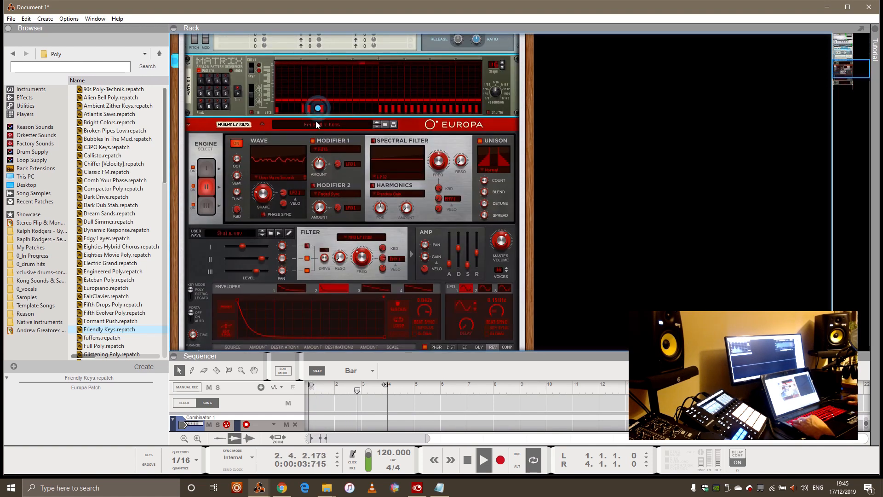
Examine Grain, Europa and their Matrix patterns in the rack while the loop plays
{"action": "scroll", "coordinate": [427, 177], "scroll_direction": "up", "scroll_amount": 8}
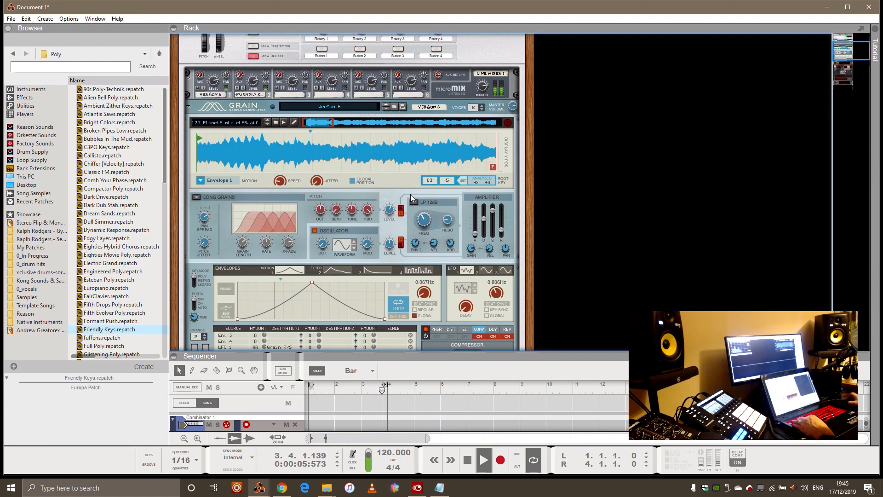
{"action": "scroll", "coordinate": [411, 194], "scroll_direction": "down", "scroll_amount": 7}
{"action": "scroll", "coordinate": [347, 193], "scroll_direction": "up", "scroll_amount": 6}
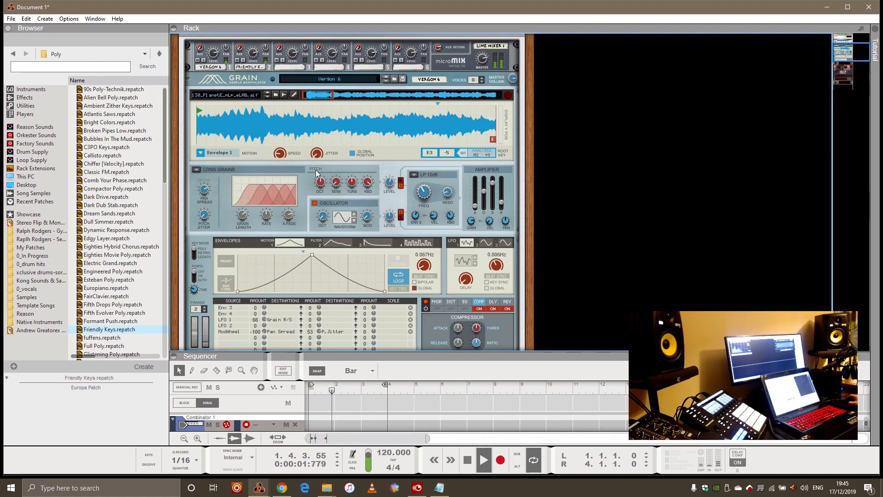
{"action": "scroll", "coordinate": [363, 180], "scroll_direction": "down", "scroll_amount": 10}
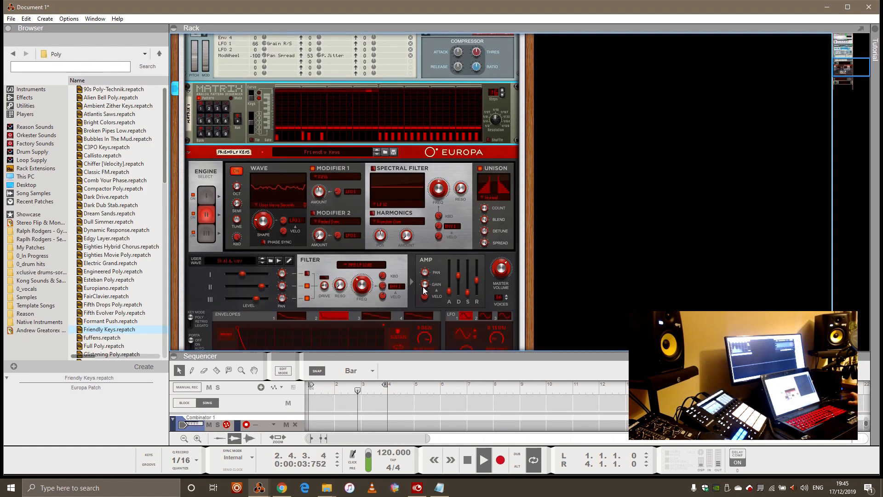
{"action": "scroll", "coordinate": [322, 276], "scroll_direction": "up", "scroll_amount": 4}
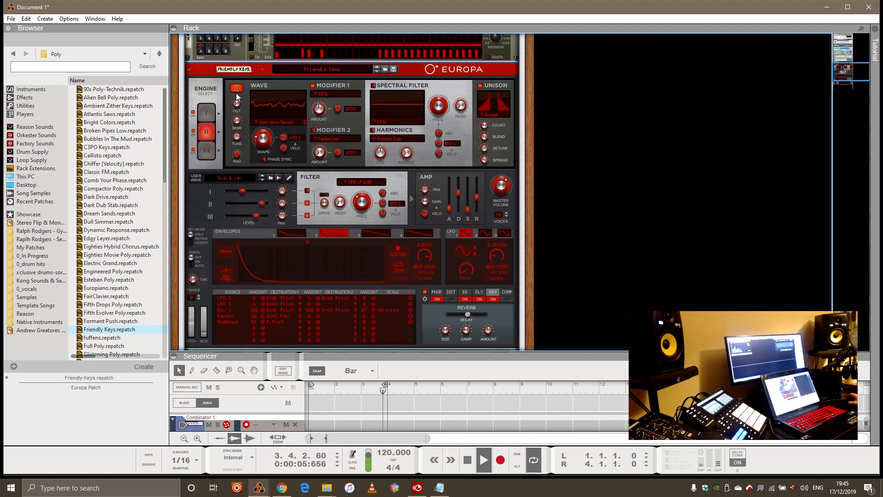
{"action": "scroll", "coordinate": [382, 140], "scroll_direction": "up", "scroll_amount": 15}
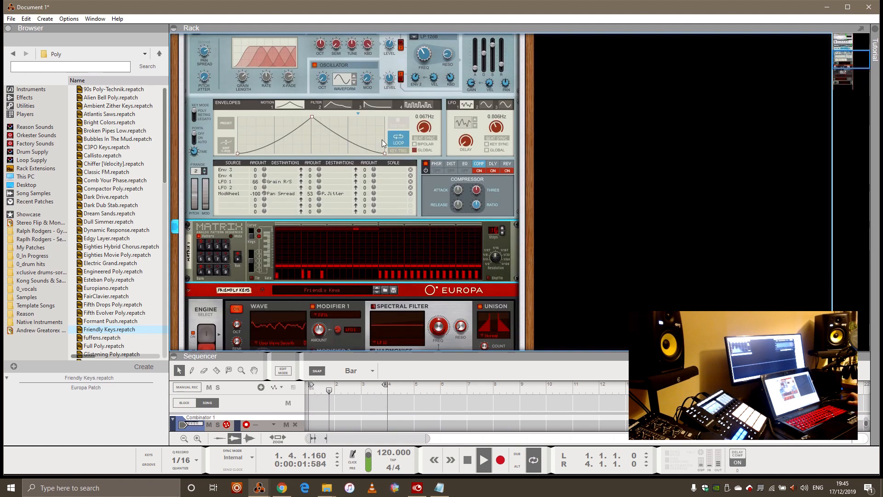
Turn the Combinator's Run Pattern Devices off and on again during playback to compare the sound, and stop the transport
{"action": "scroll", "coordinate": [335, 197], "scroll_direction": "up", "scroll_amount": 1}
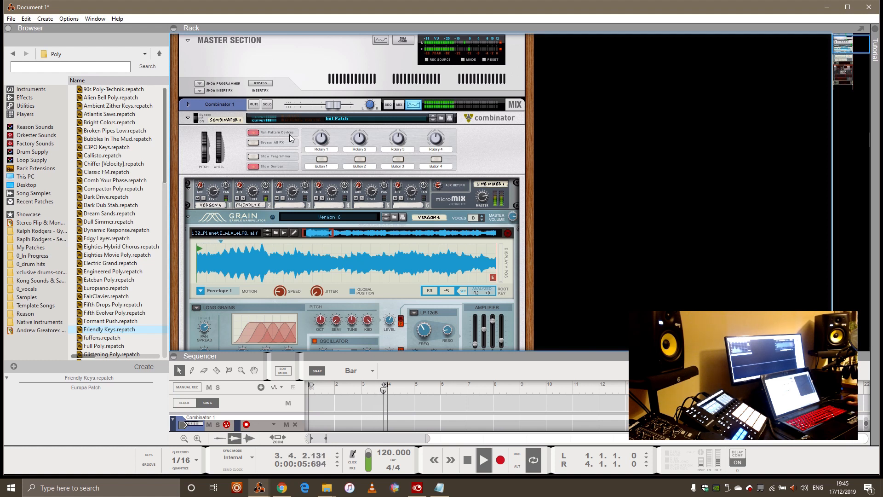
{"action": "left_click", "coordinate": [254, 134]}
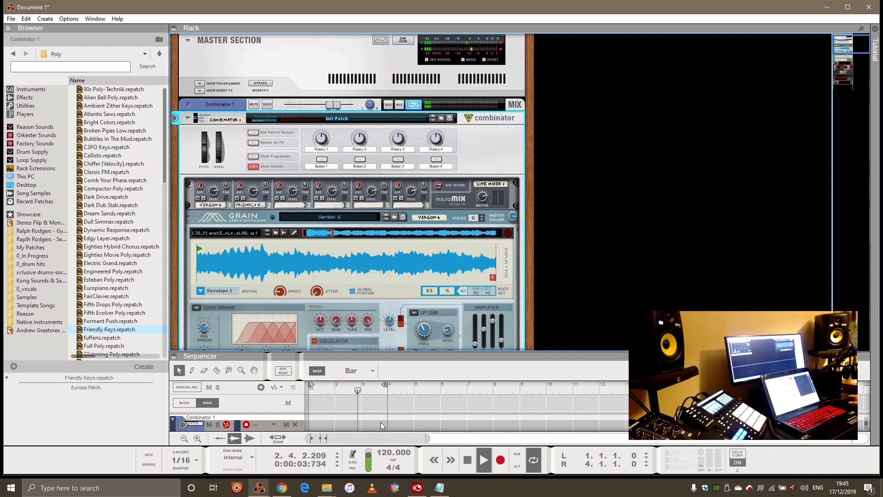
{"action": "scroll", "coordinate": [393, 164], "scroll_direction": "down", "scroll_amount": 6}
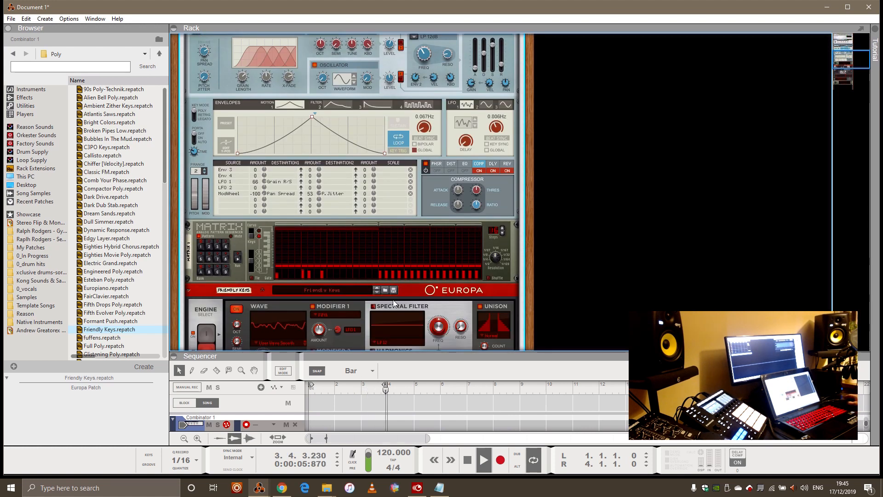
{"action": "scroll", "coordinate": [393, 300], "scroll_direction": "down", "scroll_amount": 10}
{"action": "scroll", "coordinate": [351, 253], "scroll_direction": "up", "scroll_amount": 16}
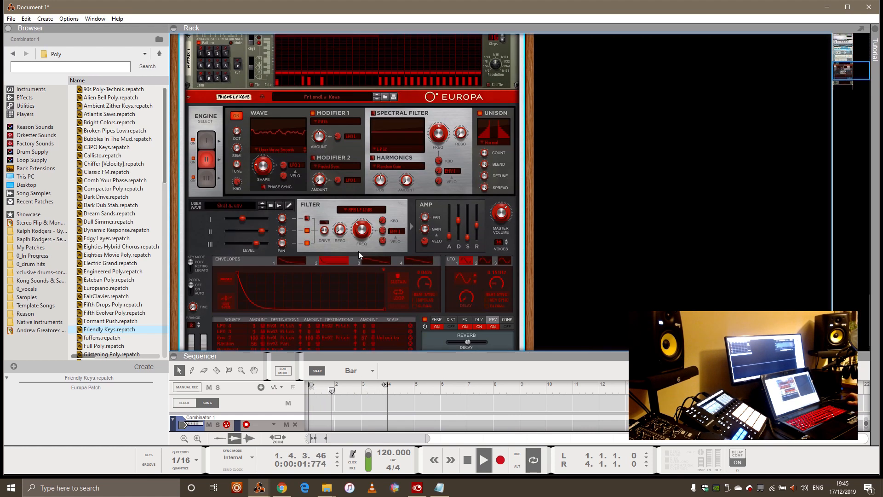
{"action": "left_click", "coordinate": [253, 161]}
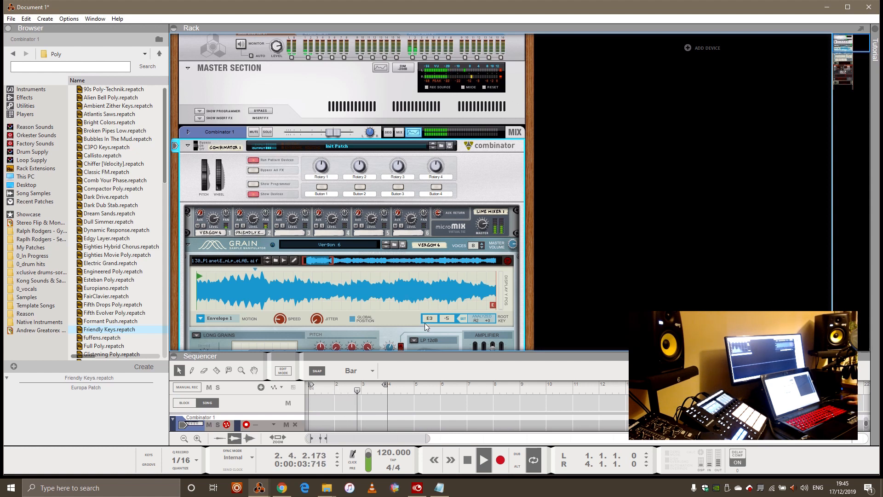
{"action": "key", "text": "space"}
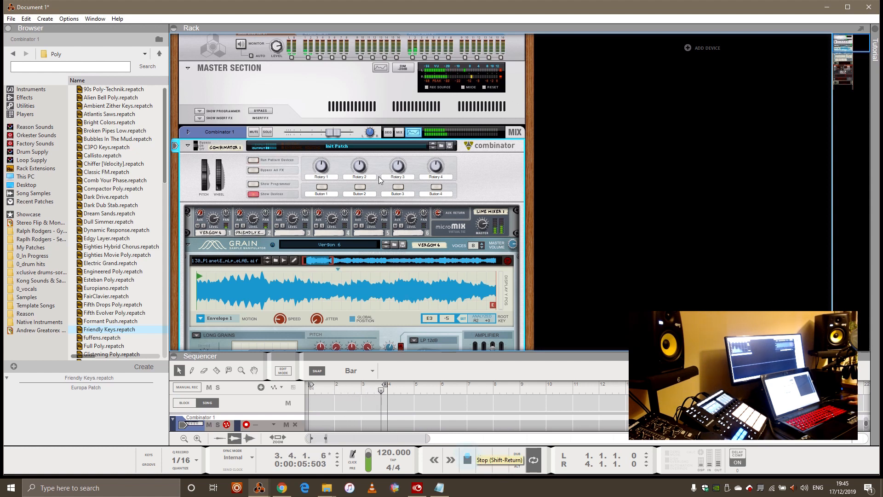
Add an RV-7 Digital Reverb below the Line Mixer inside the Combinator and check its send and return cabling on the rack's rear
{"action": "scroll", "coordinate": [405, 151], "scroll_direction": "down", "scroll_amount": 2}
{"action": "scroll", "coordinate": [408, 142], "scroll_direction": "down", "scroll_amount": 1}
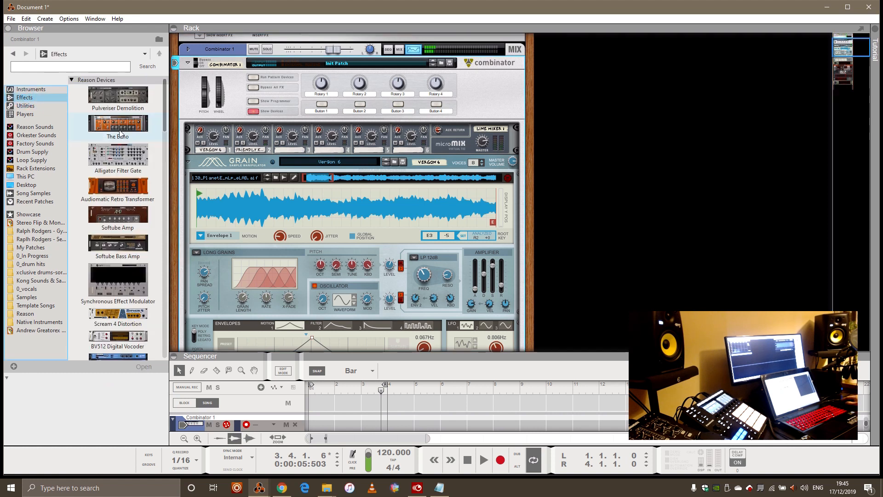
{"action": "scroll", "coordinate": [147, 188], "scroll_direction": "down", "scroll_amount": 10}
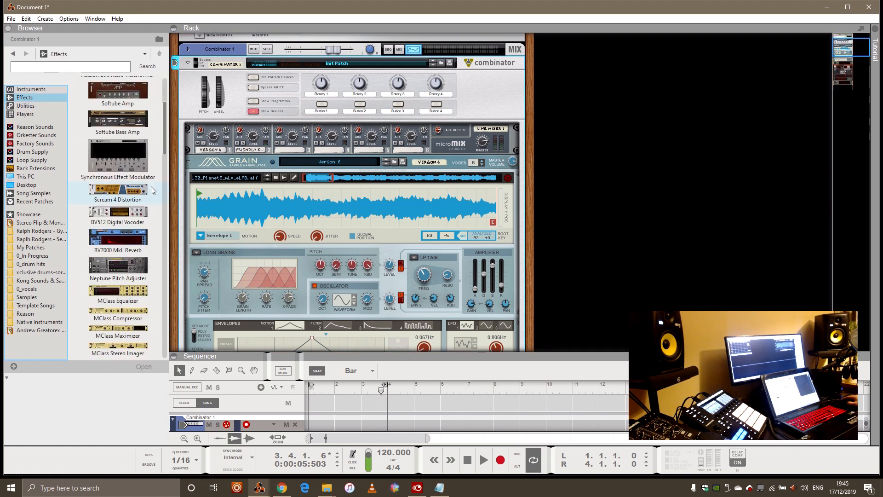
{"action": "left_click_drag", "start_coordinate": [119, 219], "coordinate": [336, 178]}
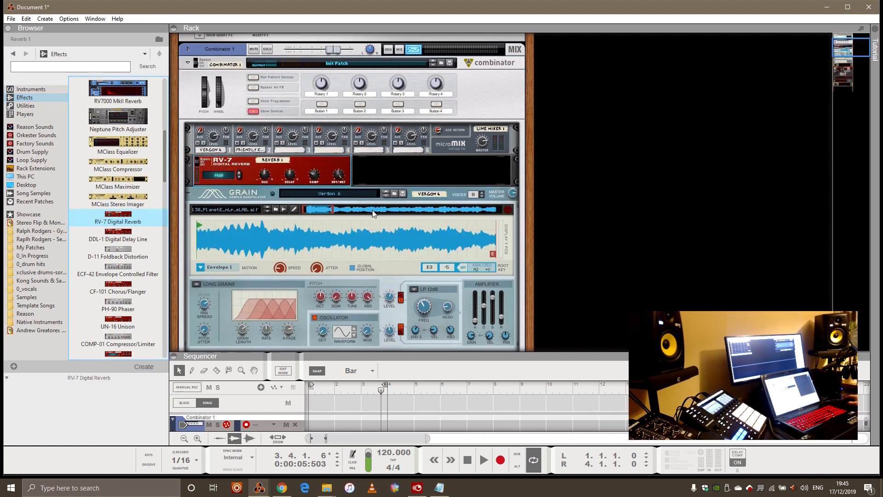
{"action": "key", "text": "Tab"}
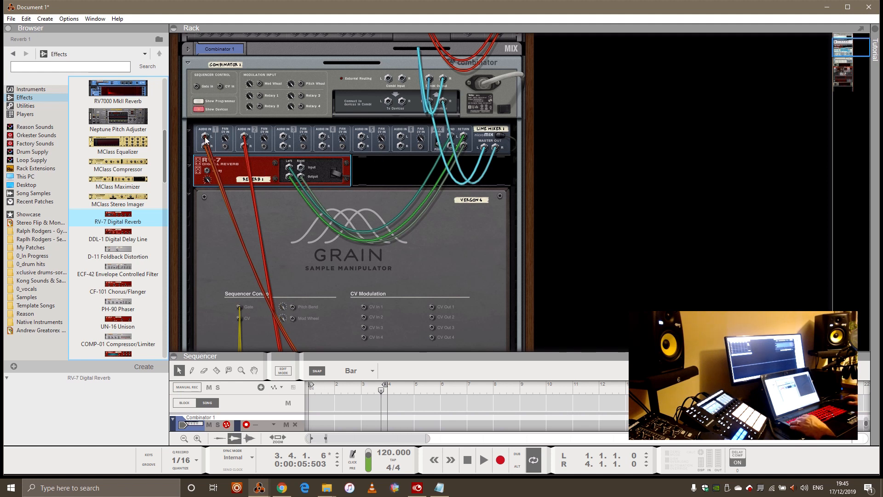
{"action": "key", "text": "Tab"}
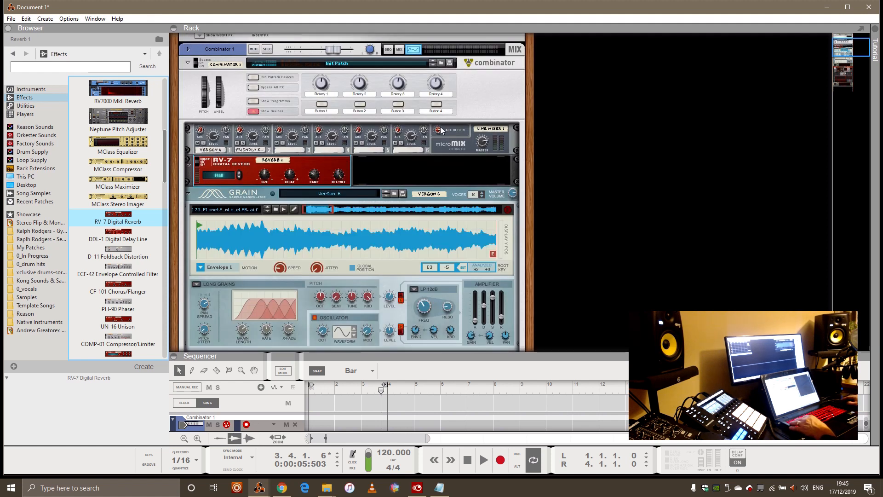
Play the loop, raise the aux send of Grain's Line Mixer channel to feed the reverb, and stop the transport
{"action": "left_click", "coordinate": [484, 460]}
{"action": "left_click_drag", "start_coordinate": [200, 128], "coordinate": [203, 49]}
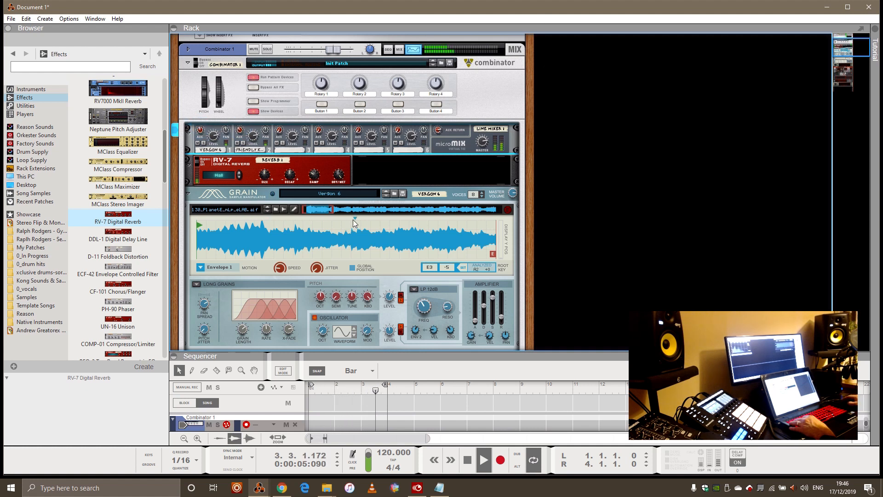
{"action": "scroll", "coordinate": [352, 219], "scroll_direction": "down", "scroll_amount": 5}
{"action": "scroll", "coordinate": [411, 217], "scroll_direction": "up", "scroll_amount": 6}
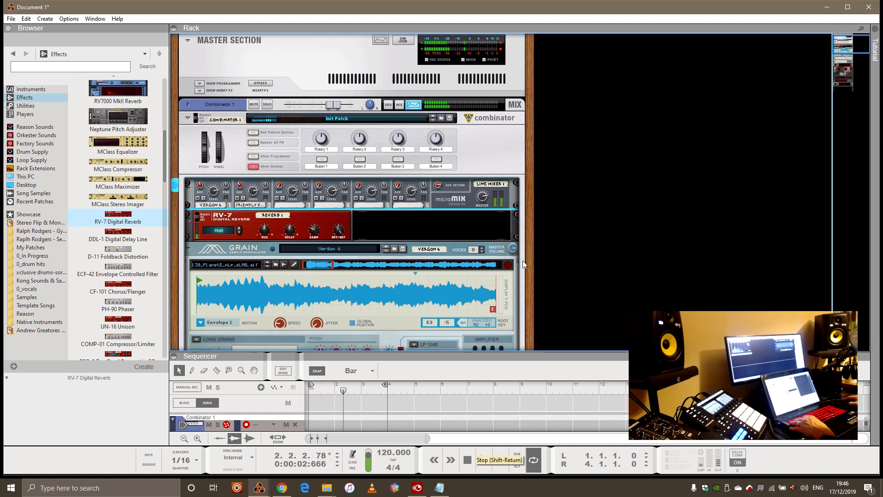
{"action": "scroll", "coordinate": [460, 130], "scroll_direction": "down", "scroll_amount": 3}
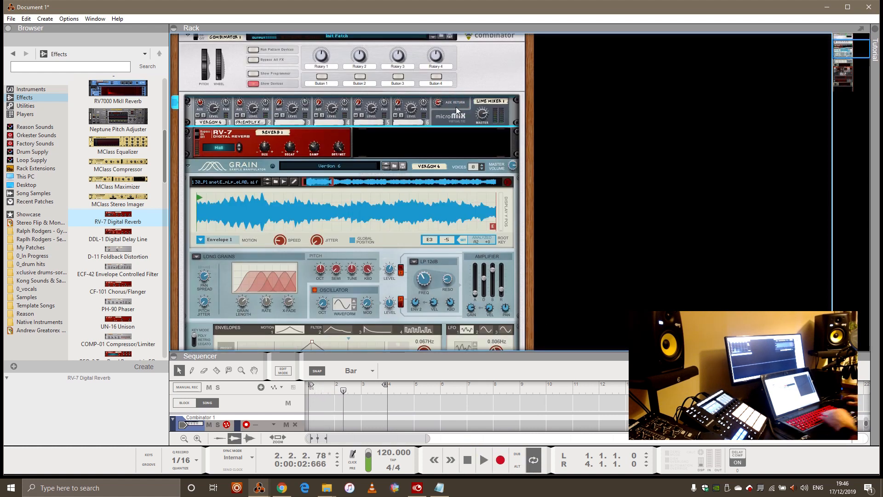
{"action": "scroll", "coordinate": [328, 149], "scroll_direction": "up", "scroll_amount": 4}
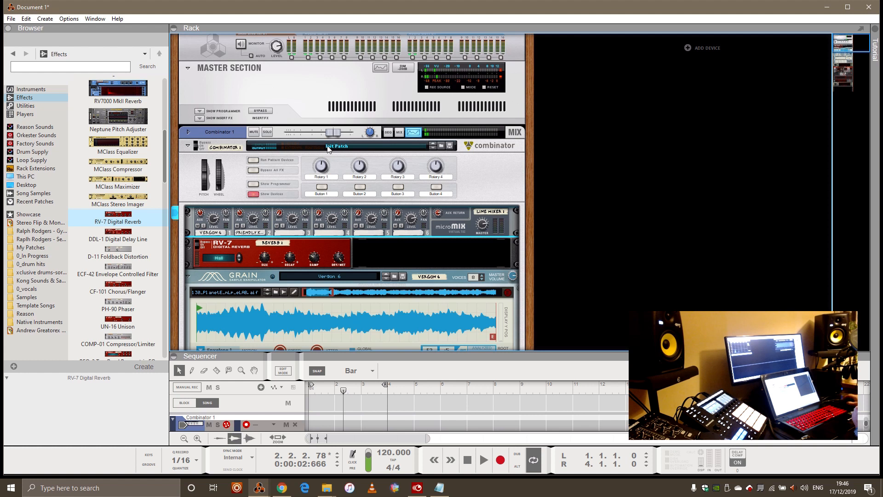
Delete the existing Combinator together with its devices and track
{"action": "right_click", "coordinate": [227, 134]}
{"action": "left_click", "coordinate": [265, 179]}
{"action": "left_click", "coordinate": [390, 262]}
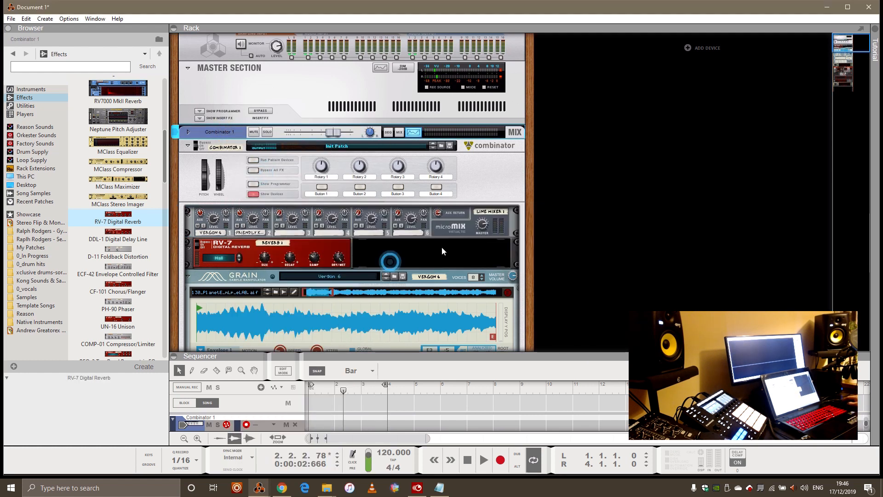
Create a new empty Combinator in the rack and add a Mixer 14:2 inside it
{"action": "right_click", "coordinate": [345, 174]}
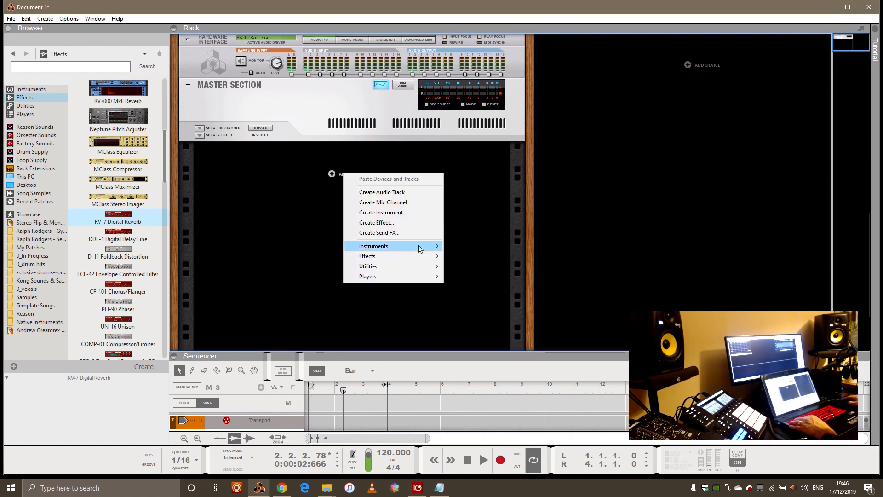
{"action": "left_click", "coordinate": [399, 263]}
{"action": "left_click", "coordinate": [471, 276]}
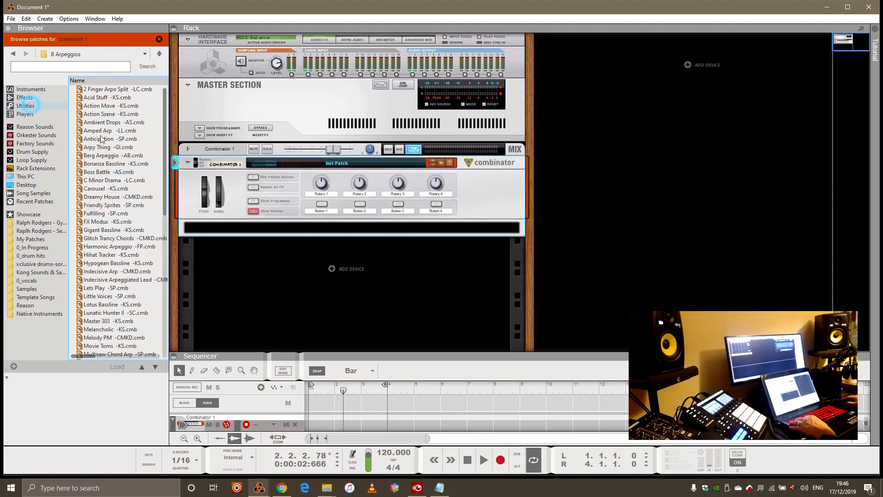
{"action": "left_click", "coordinate": [26, 106]}
{"action": "left_click_drag", "start_coordinate": [122, 232], "coordinate": [311, 225]}
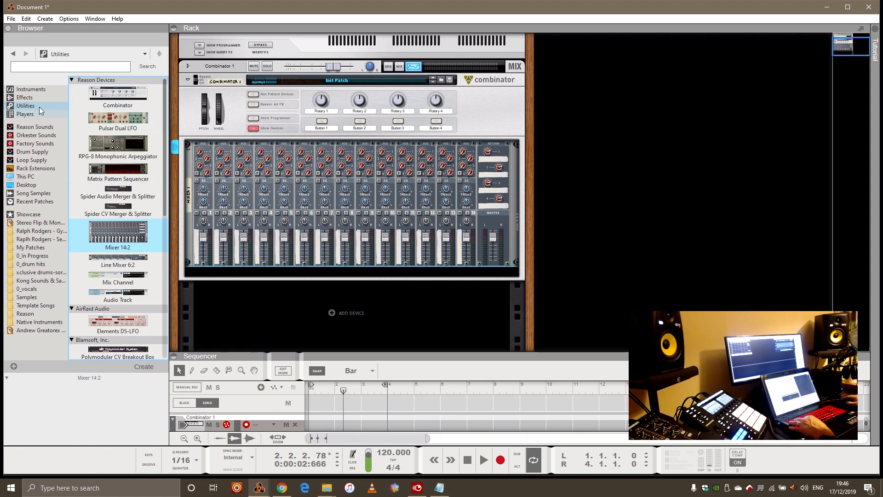
Add a Grain Sample Manipulator below the Mixer 14:2 in the Combinator and check its audio cabling on the rack's rear
{"action": "left_click", "coordinate": [31, 90]}
{"action": "scroll", "coordinate": [158, 199], "scroll_direction": "down", "scroll_amount": 2}
{"action": "mouse_move", "coordinate": [120, 205]}
{"action": "left_mouse_down"}
{"action": "mouse_move", "coordinate": [283, 276]}
{"action": "mouse_move", "coordinate": [451, 228]}
{"action": "left_mouse_up"}
{"action": "key", "text": "Tab"}
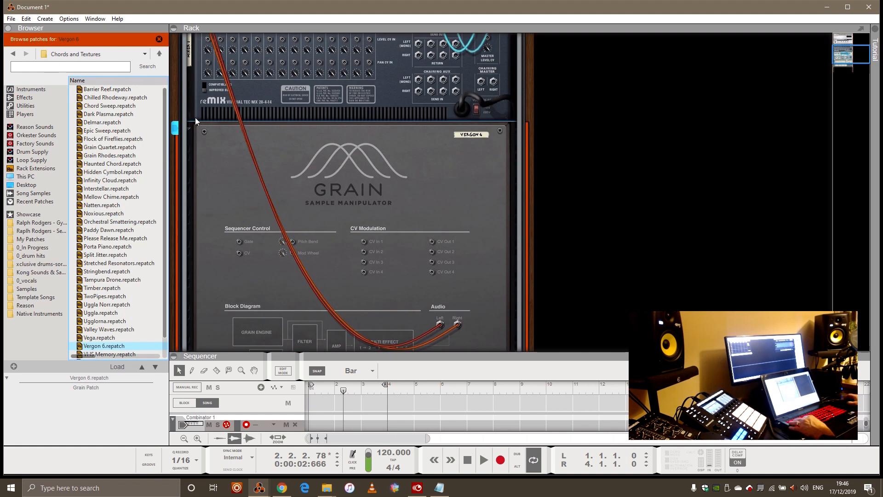
{"action": "scroll", "coordinate": [195, 121], "scroll_direction": "up", "scroll_amount": 2}
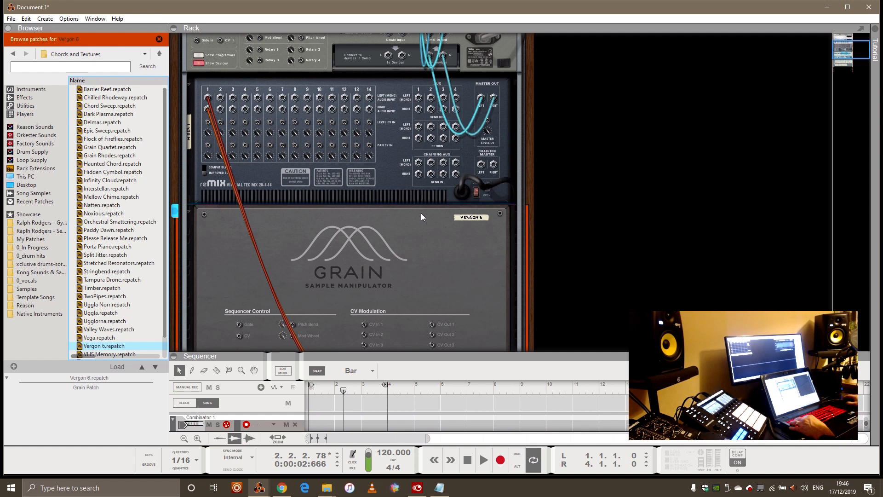
{"action": "key", "text": "Tab"}
{"action": "scroll", "coordinate": [396, 200], "scroll_direction": "down", "scroll_amount": 1}
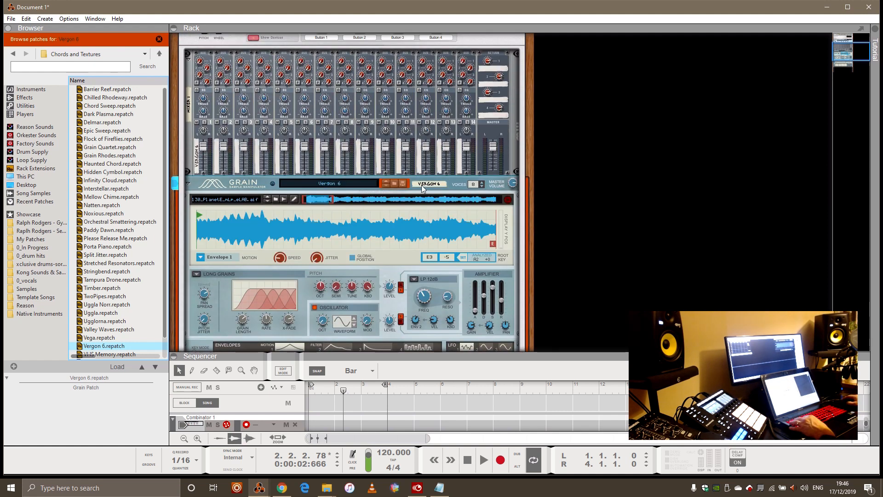
{"action": "scroll", "coordinate": [435, 203], "scroll_direction": "up", "scroll_amount": 3}
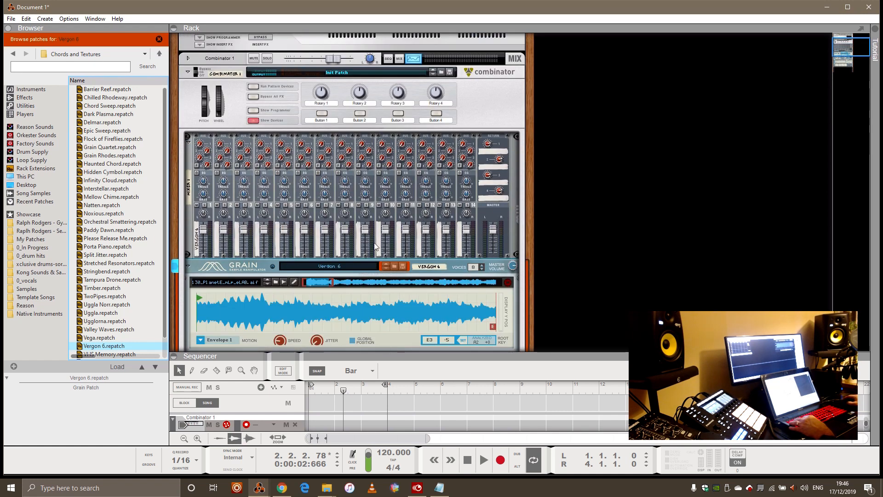
Create a Matrix Pattern Sequencer for the Combinator and reduce its gate pattern to four spaced steps in the first half
{"action": "scroll", "coordinate": [375, 246], "scroll_direction": "up", "scroll_amount": 3}
{"action": "right_click", "coordinate": [477, 161]}
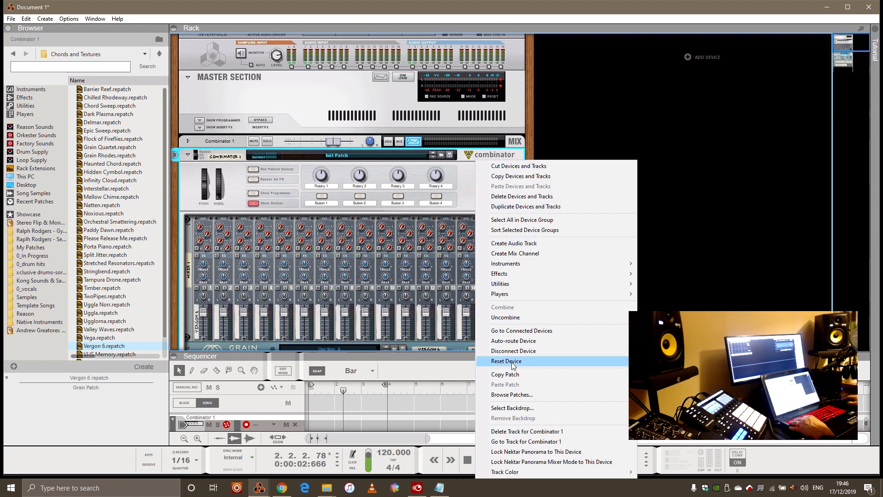
{"action": "mouse_move", "coordinate": [572, 284]}
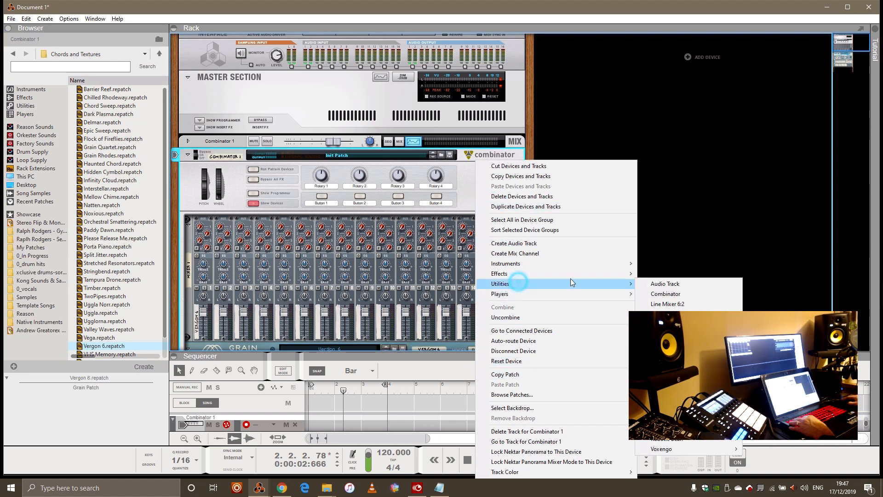
{"action": "left_click", "coordinate": [681, 314]}
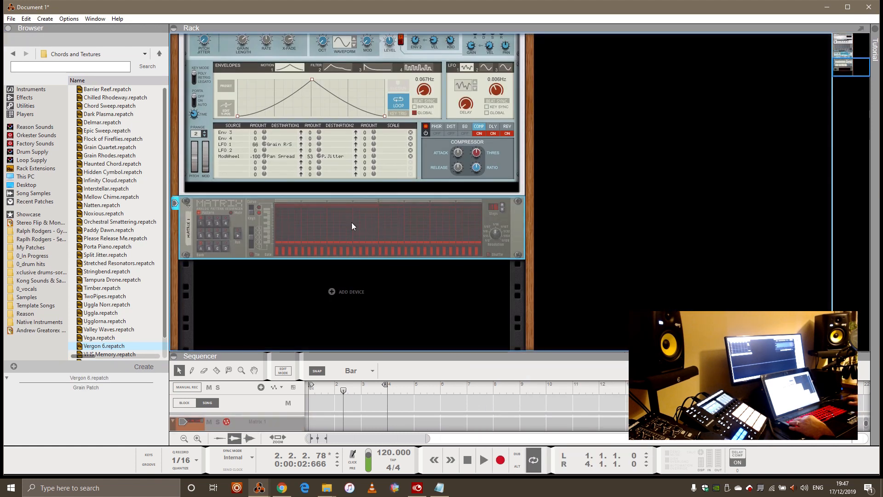
{"action": "left_click", "coordinate": [290, 251]}
{"action": "left_click", "coordinate": [308, 251]}
{"action": "left_click", "coordinate": [340, 251]}
{"action": "left_click", "coordinate": [368, 252]}
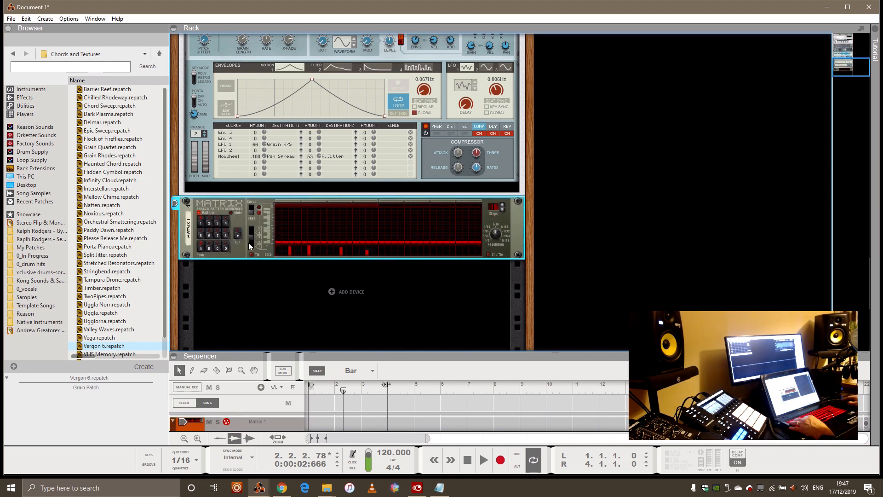
Lower the release in Grain's amplifier section and fold the Grain device
{"action": "scroll", "coordinate": [505, 156], "scroll_direction": "up", "scroll_amount": 3}
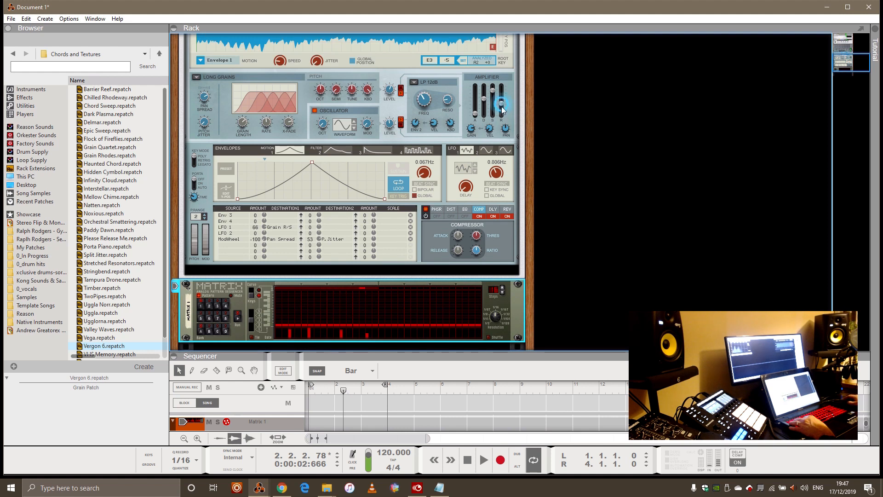
{"action": "left_click", "coordinate": [503, 112]}
{"action": "scroll", "coordinate": [468, 235], "scroll_direction": "up", "scroll_amount": 5}
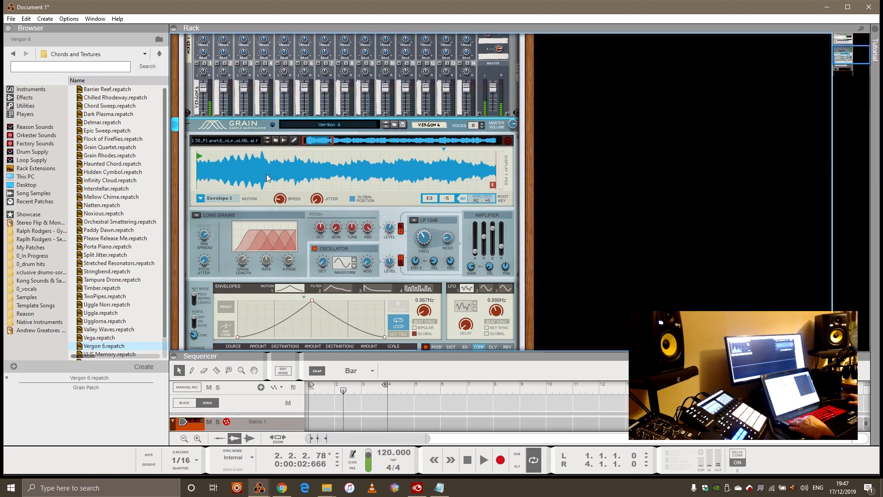
{"action": "left_click", "coordinate": [189, 126]}
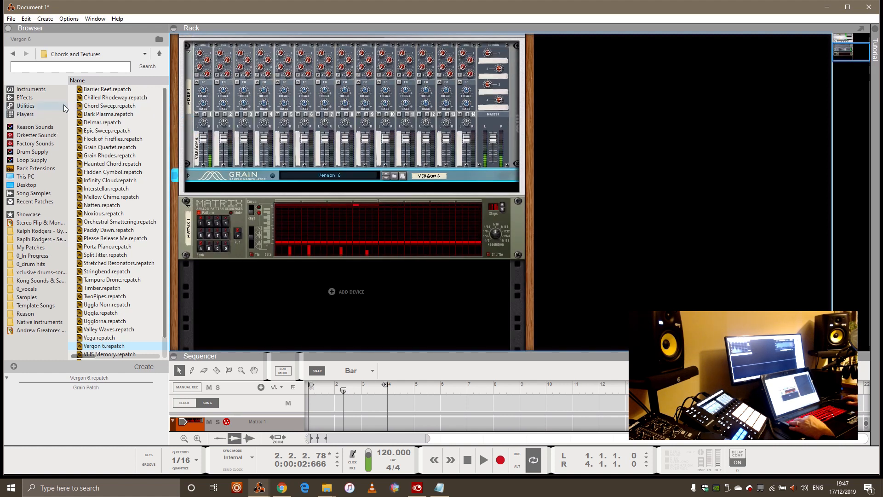
Add a SubTractor Analog Synthesizer below Grain in the Combinator and reset it to its initial patch
{"action": "left_click", "coordinate": [38, 92]}
{"action": "scroll", "coordinate": [138, 252], "scroll_direction": "down", "scroll_amount": 3}
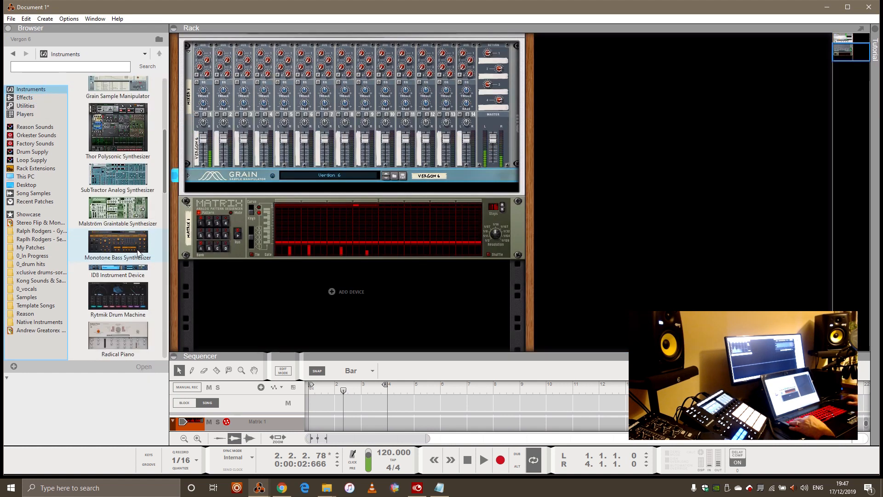
{"action": "left_click_drag", "start_coordinate": [119, 176], "coordinate": [254, 192]}
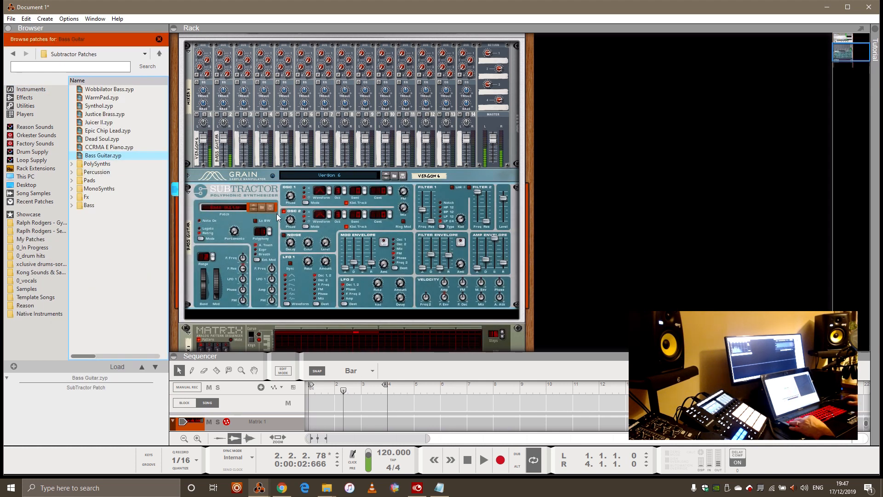
{"action": "right_click", "coordinate": [243, 218]}
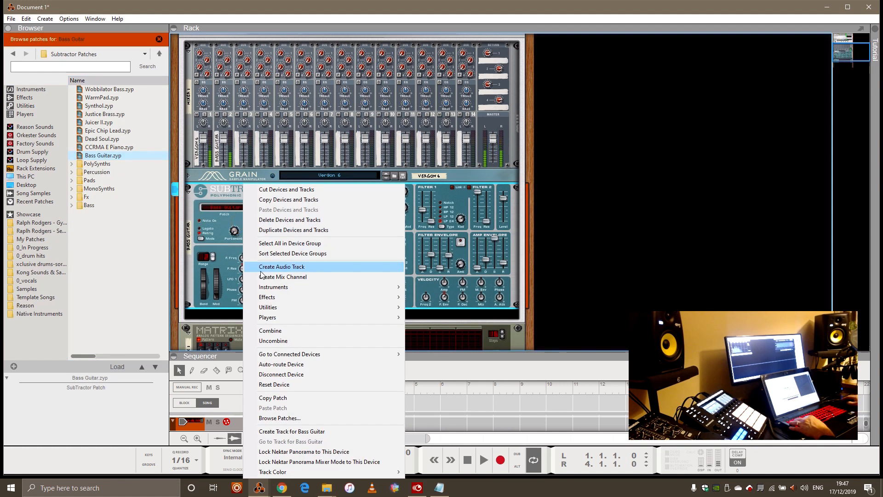
{"action": "left_click", "coordinate": [278, 384]}
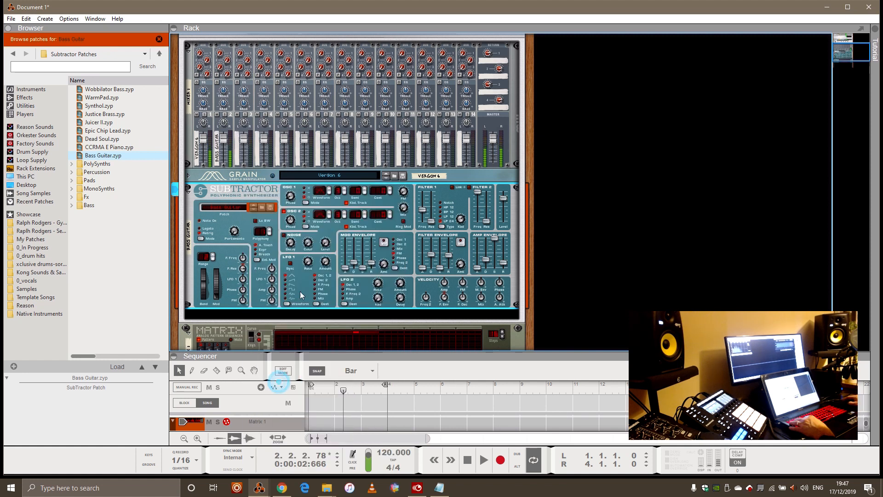
Adjust the octave of SubTractor's Osc 1 and Osc 2 and the FM amount between them
{"action": "left_click", "coordinate": [341, 191]}
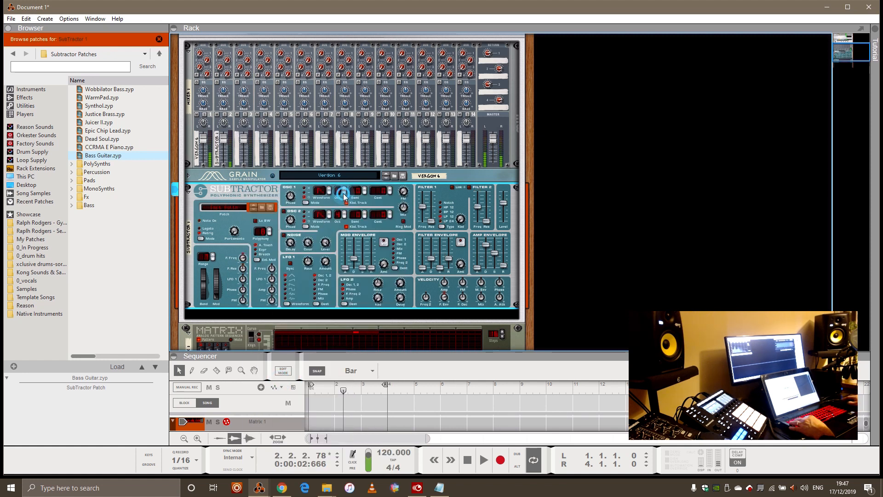
{"action": "left_click", "coordinate": [343, 215]}
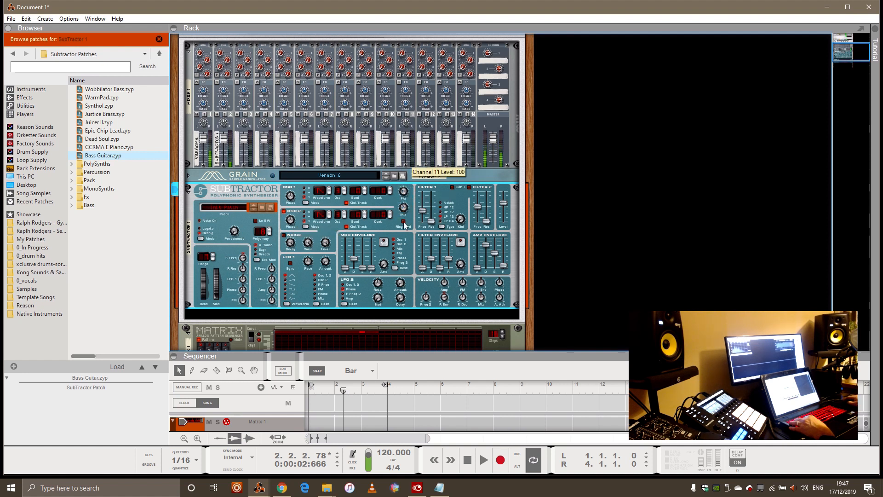
{"action": "left_click_drag", "start_coordinate": [403, 191], "coordinate": [408, 201]}
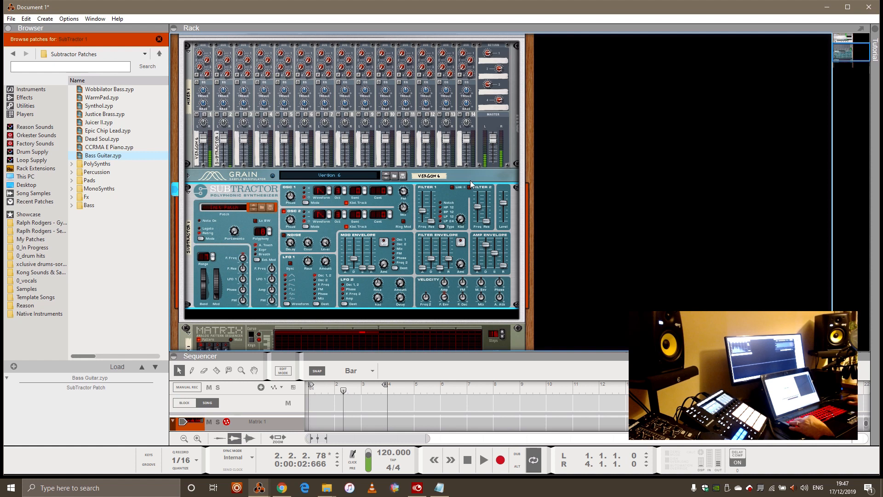
Solo SubTractor's and Grain's channels on the Mixer 14:2 to compare the two layers
{"action": "left_click", "coordinate": [224, 119]}
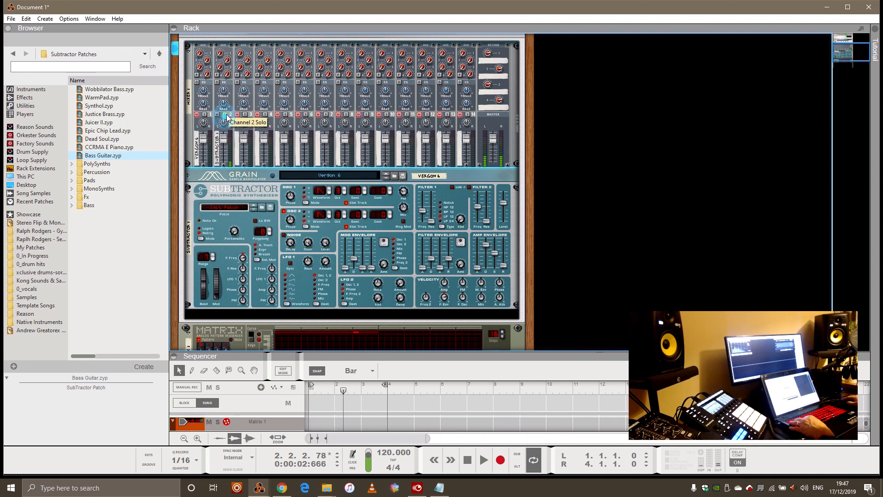
{"action": "left_click", "coordinate": [205, 115]}
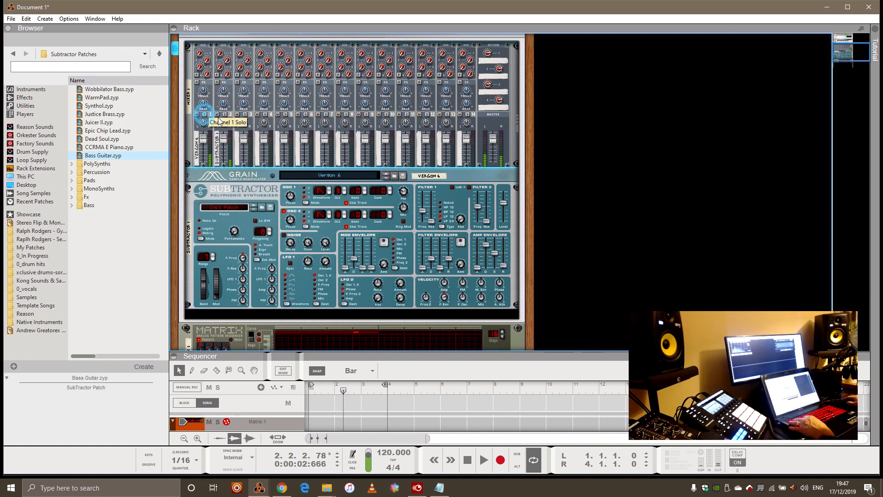
{"action": "scroll", "coordinate": [350, 184], "scroll_direction": "up", "scroll_amount": 3}
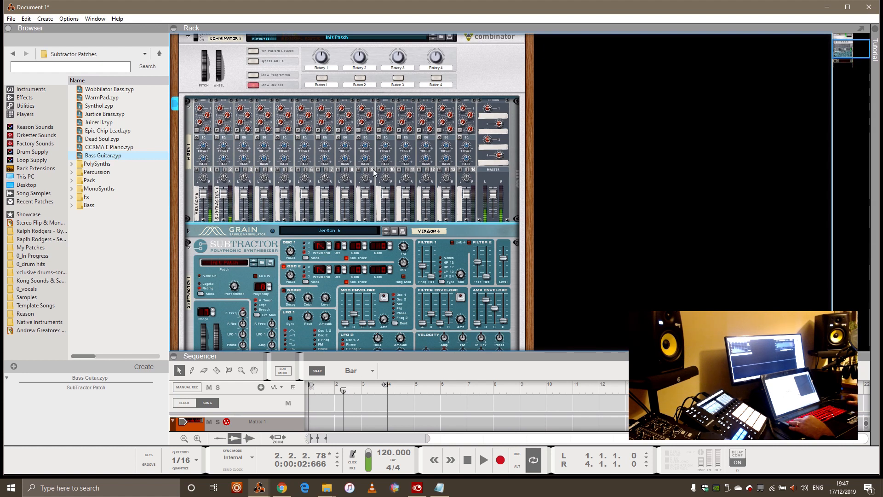
{"action": "scroll", "coordinate": [338, 208], "scroll_direction": "up", "scroll_amount": 3}
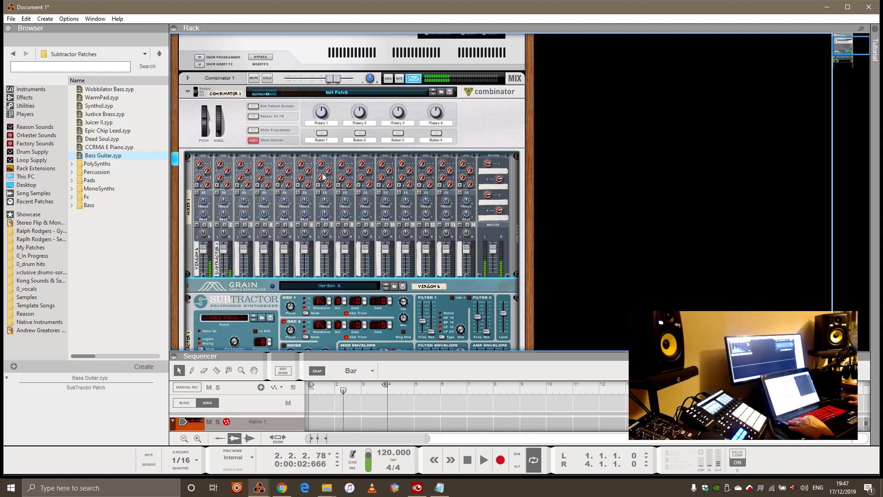
Show the Combinator's programmer and route Rotary 1 to SubTractor's Filter Freq in the modulation routing
{"action": "left_click", "coordinate": [254, 130]}
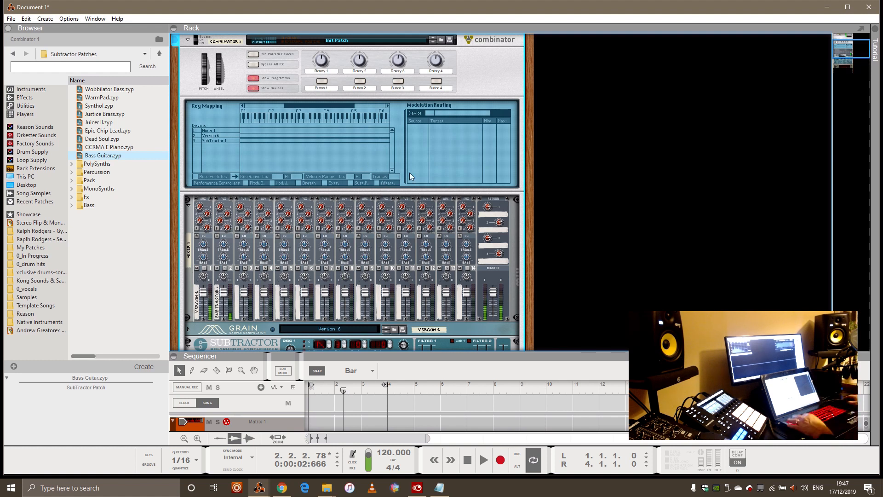
{"action": "scroll", "coordinate": [391, 172], "scroll_direction": "up", "scroll_amount": 2}
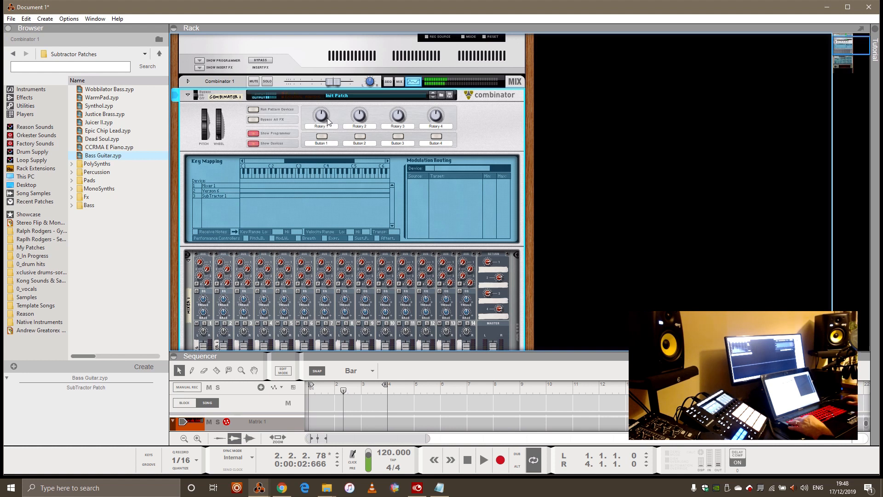
{"action": "mouse_move", "coordinate": [327, 119]}
{"action": "left_click", "coordinate": [211, 196]}
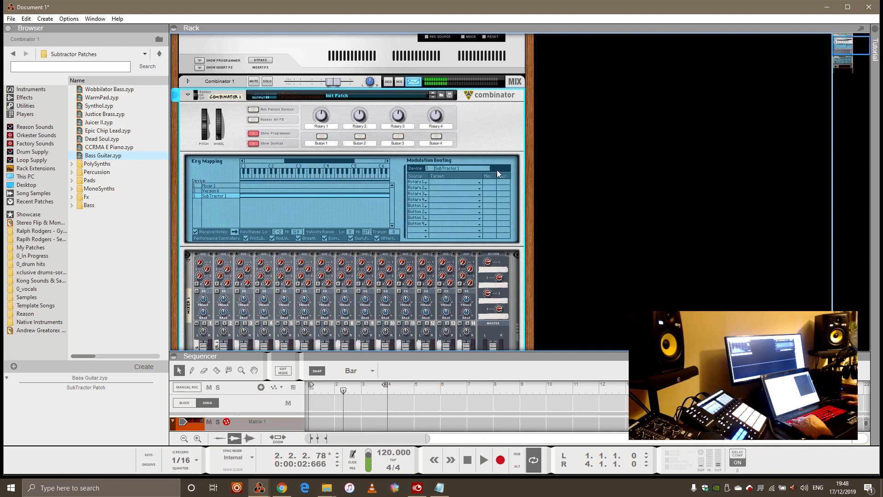
{"action": "left_click", "coordinate": [481, 183]}
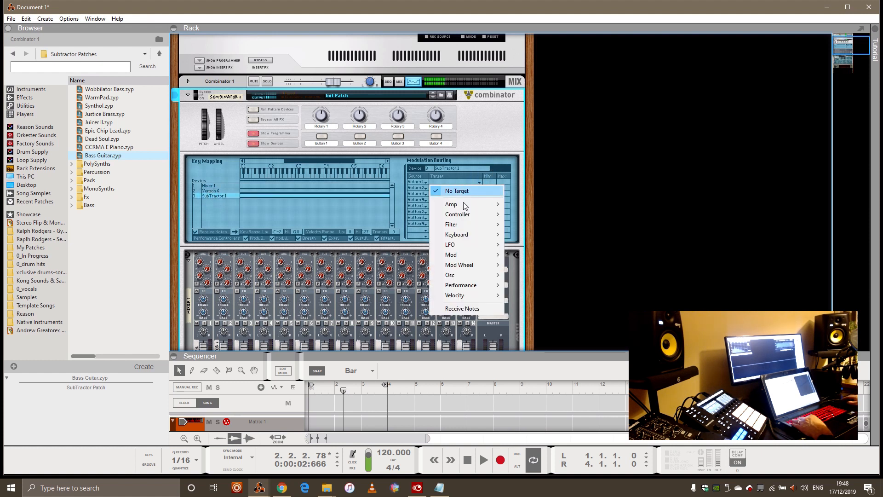
{"action": "mouse_move", "coordinate": [455, 225]}
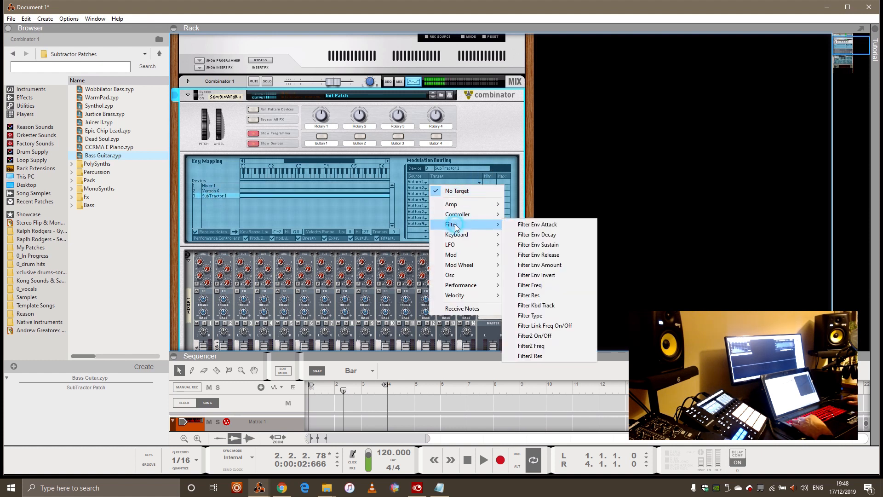
{"action": "left_click", "coordinate": [531, 286]}
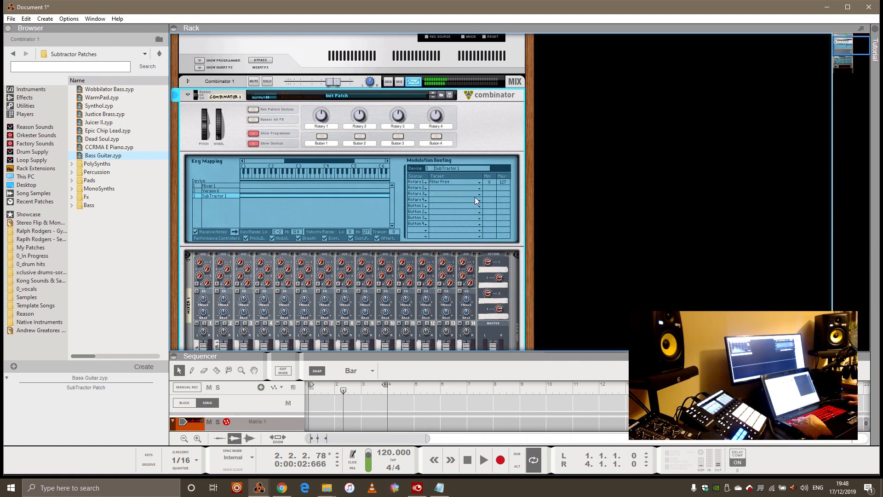
Fold the Mixer 14:2, set the minimum of the Rotary 1 Filter Freq routing to 62, and turn Rotary 1 to 24
{"action": "left_click_drag", "start_coordinate": [323, 119], "coordinate": [339, 134]}
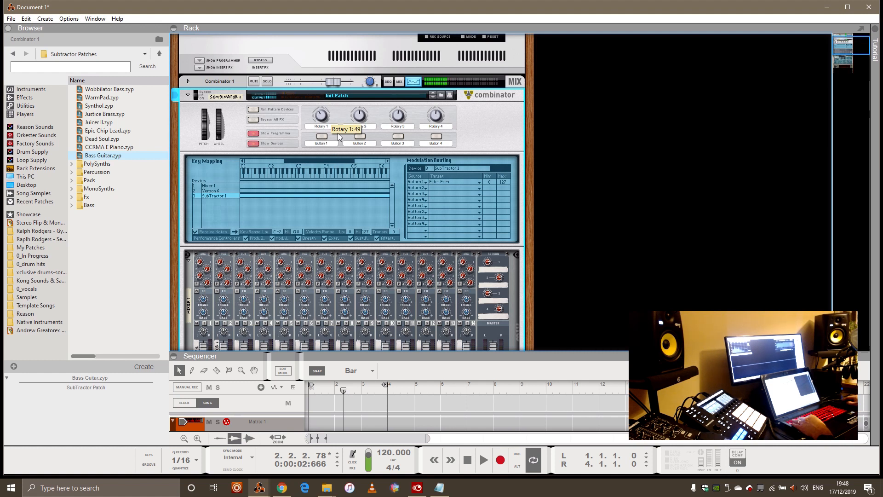
{"action": "scroll", "coordinate": [222, 218], "scroll_direction": "down", "scroll_amount": 1}
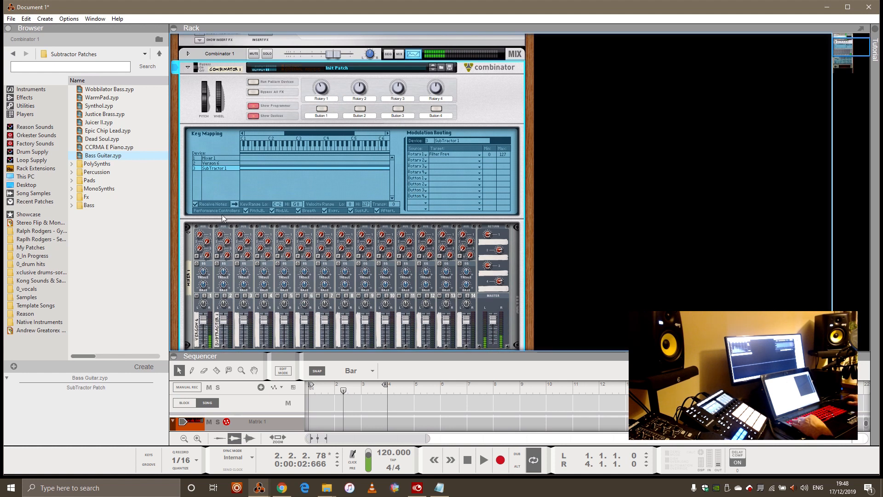
{"action": "left_click", "coordinate": [188, 232]}
{"action": "mouse_move", "coordinate": [323, 94]}
{"action": "left_mouse_down"}
{"action": "mouse_move", "coordinate": [326, 106]}
{"action": "mouse_move", "coordinate": [330, 33]}
{"action": "mouse_move", "coordinate": [328, 108]}
{"action": "mouse_move", "coordinate": [330, 96]}
{"action": "left_mouse_up"}
{"action": "left_click_drag", "start_coordinate": [490, 155], "coordinate": [496, 126]}
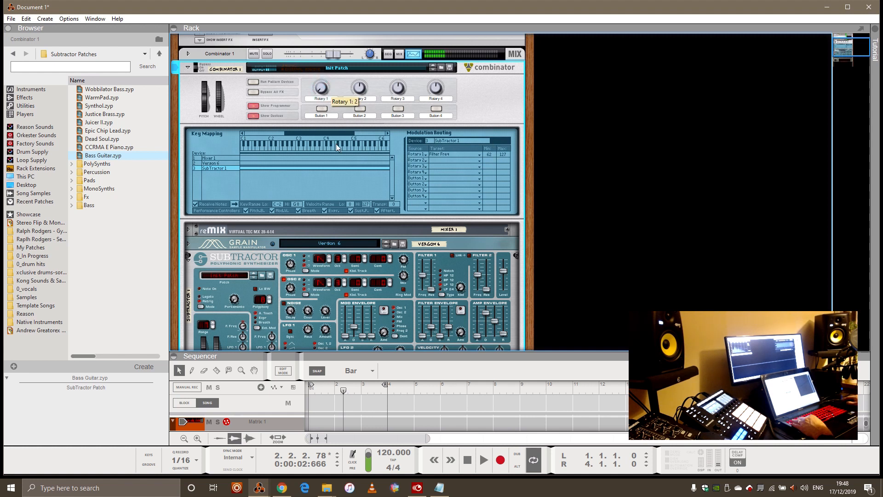
{"action": "left_click_drag", "start_coordinate": [328, 115], "coordinate": [340, 189]}
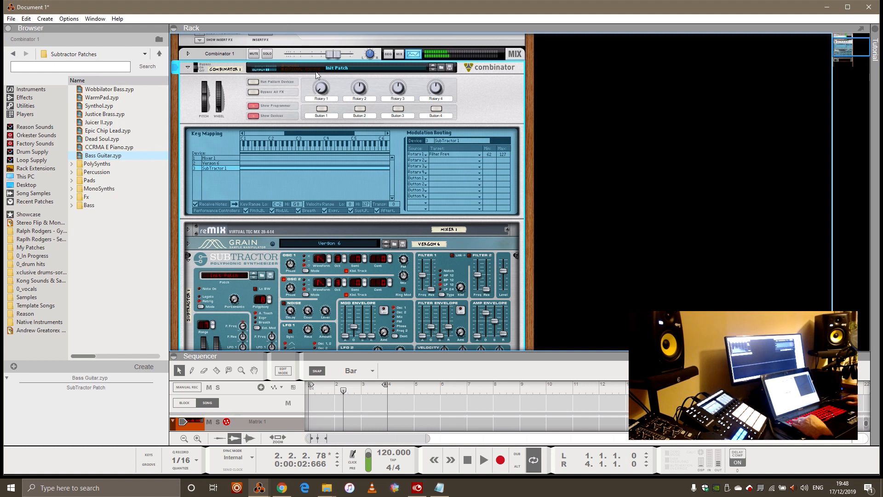
{"action": "left_click_drag", "start_coordinate": [323, 95], "coordinate": [337, 73]}
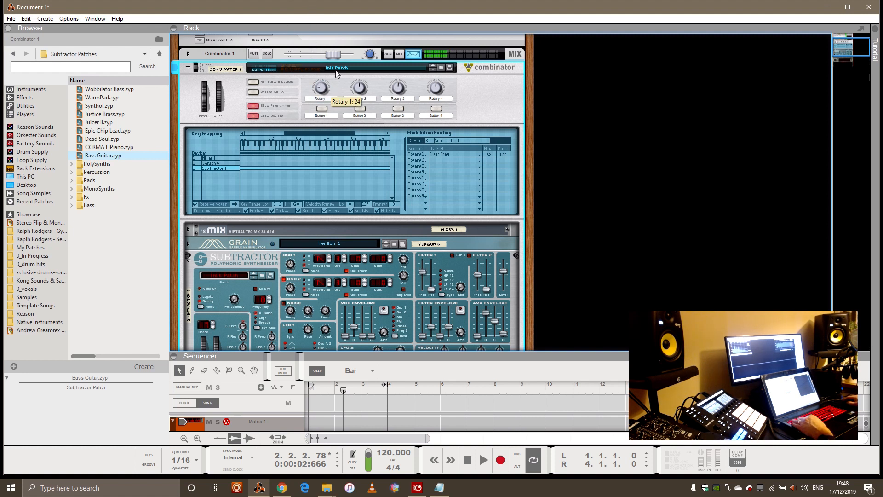
Fold SubTractor, unfold Grain, and route Rotary 2 to Grain's Grain Engine Oct, turning the knob to try it
{"action": "left_click", "coordinate": [217, 164]}
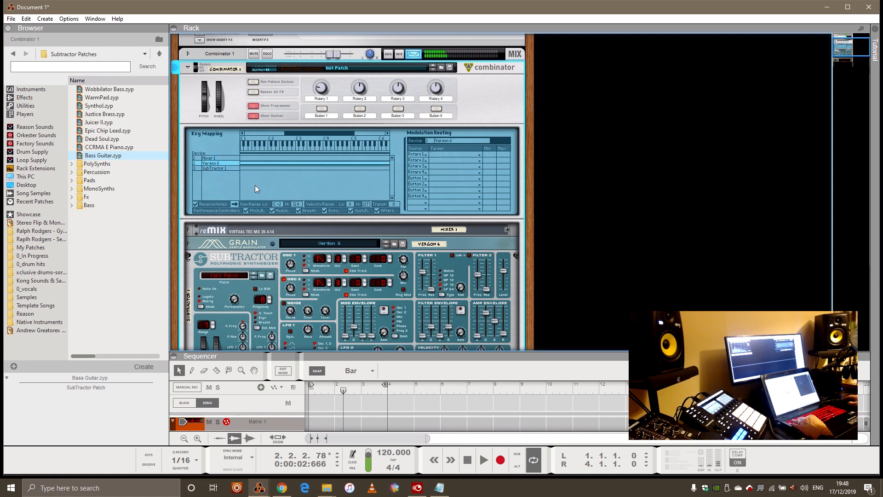
{"action": "left_click", "coordinate": [188, 257]}
{"action": "left_click", "coordinate": [188, 244]}
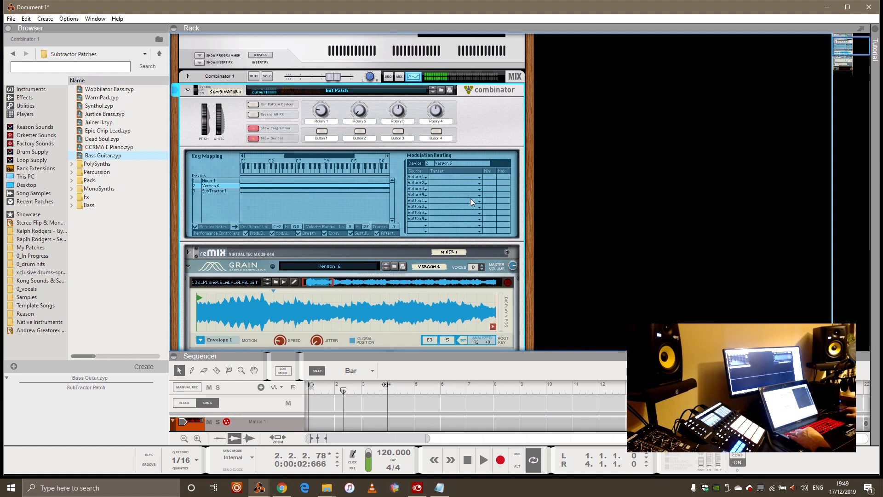
{"action": "left_click", "coordinate": [479, 183]}
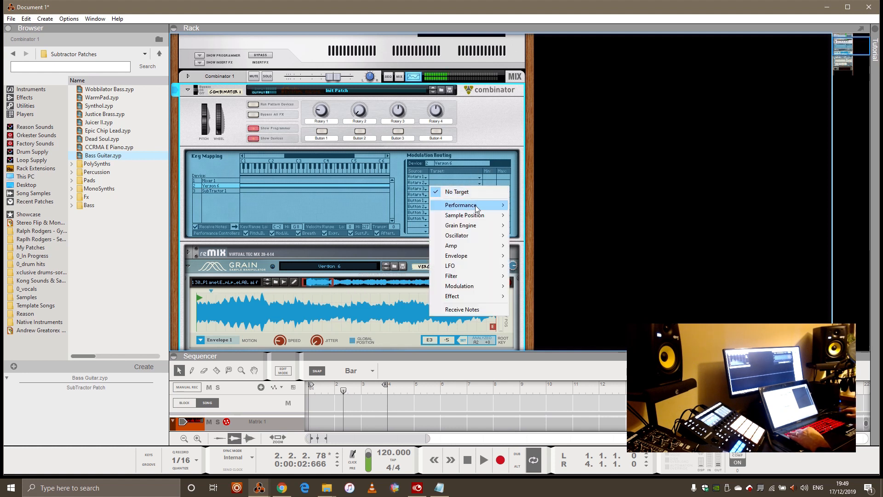
{"action": "mouse_move", "coordinate": [470, 227]}
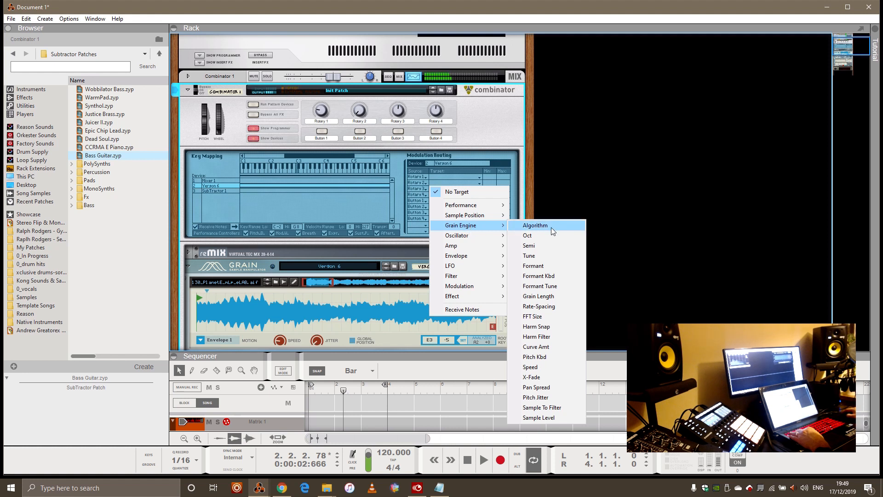
{"action": "left_click", "coordinate": [539, 235]}
{"action": "left_click_drag", "start_coordinate": [361, 119], "coordinate": [373, 74]}
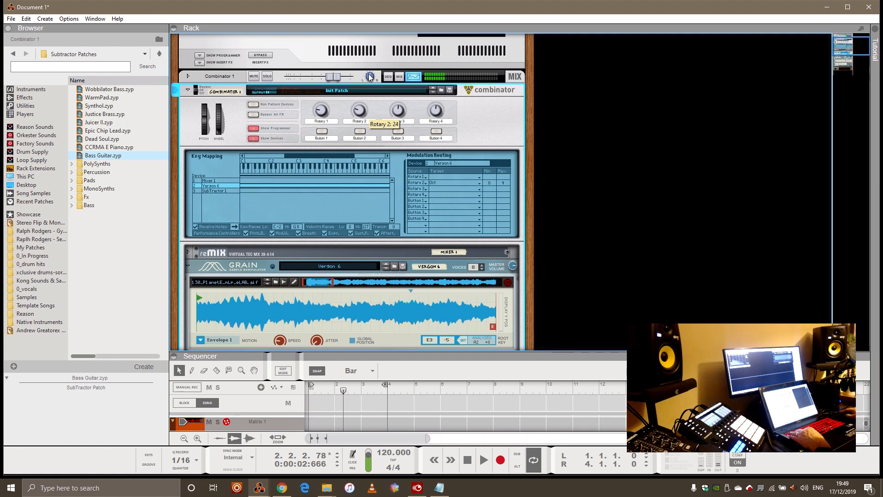
{"action": "left_click_drag", "start_coordinate": [370, 75], "coordinate": [368, 100]}
Unfold the Mixer 14:2, mute SubTractor's channel, and turn Rotary 2 to hear its effect on Grain alone
{"action": "scroll", "coordinate": [212, 197], "scroll_direction": "down", "scroll_amount": 2}
{"action": "left_click", "coordinate": [188, 196]}
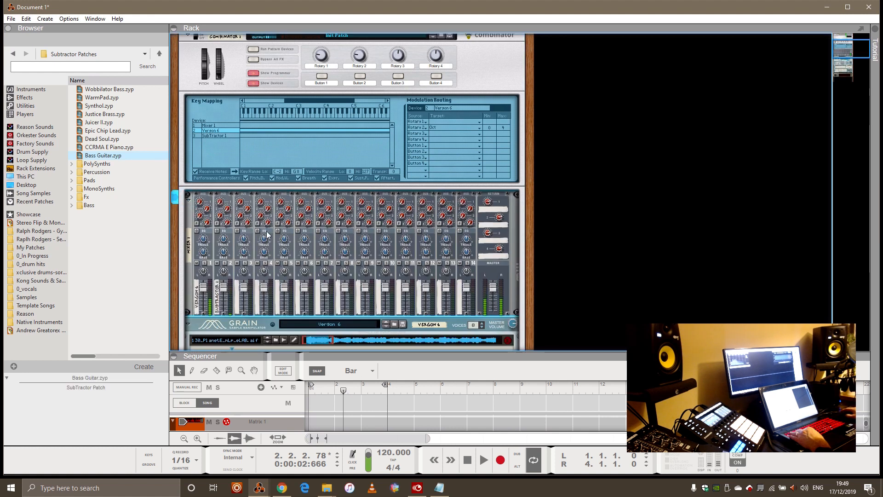
{"action": "left_click", "coordinate": [216, 263]}
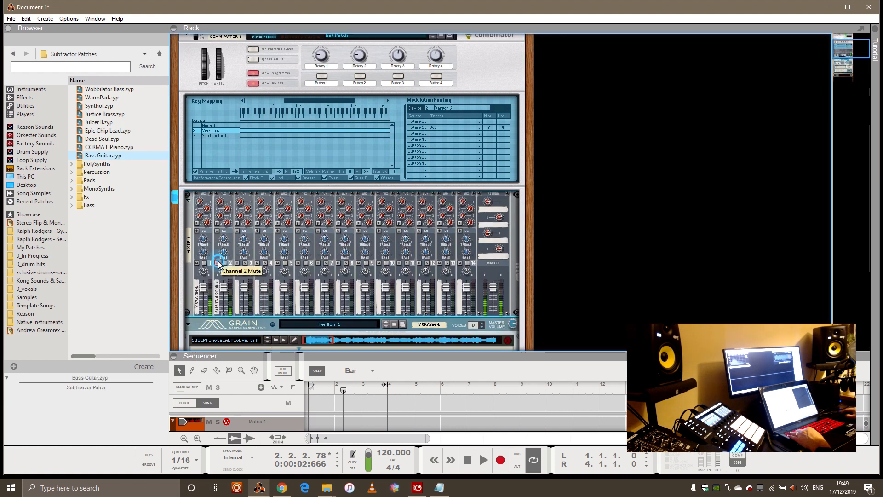
{"action": "scroll", "coordinate": [396, 155], "scroll_direction": "up", "scroll_amount": 2}
{"action": "left_click", "coordinate": [364, 112]}
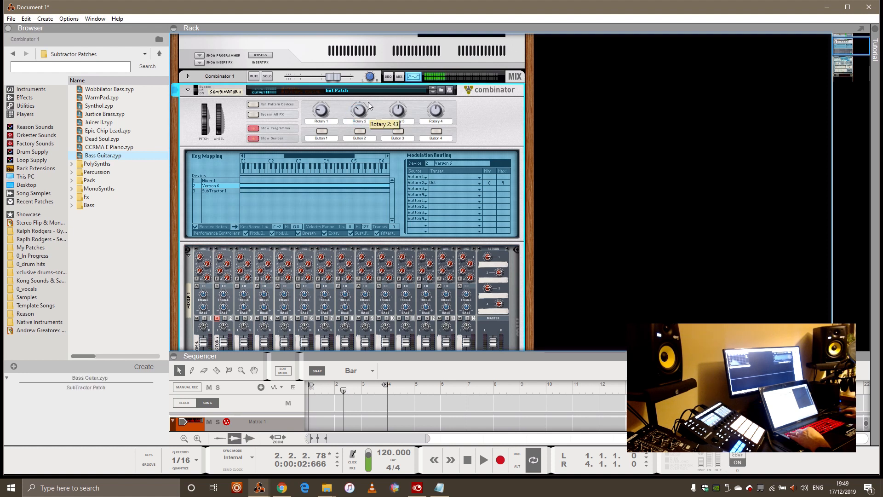
Unmute SubTractor's mixer channel and fold the Grain device
{"action": "scroll", "coordinate": [369, 178], "scroll_direction": "down", "scroll_amount": 3}
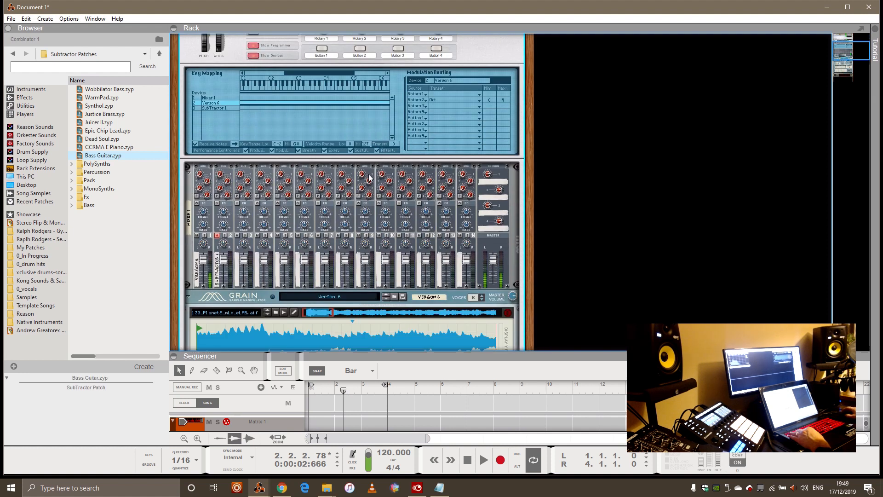
{"action": "scroll", "coordinate": [385, 192], "scroll_direction": "down", "scroll_amount": 10}
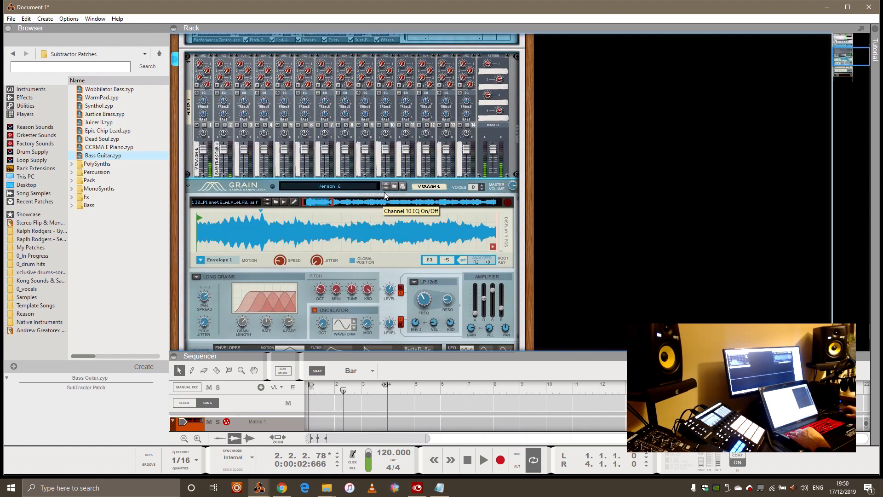
{"action": "scroll", "coordinate": [203, 93], "scroll_direction": "up", "scroll_amount": 4}
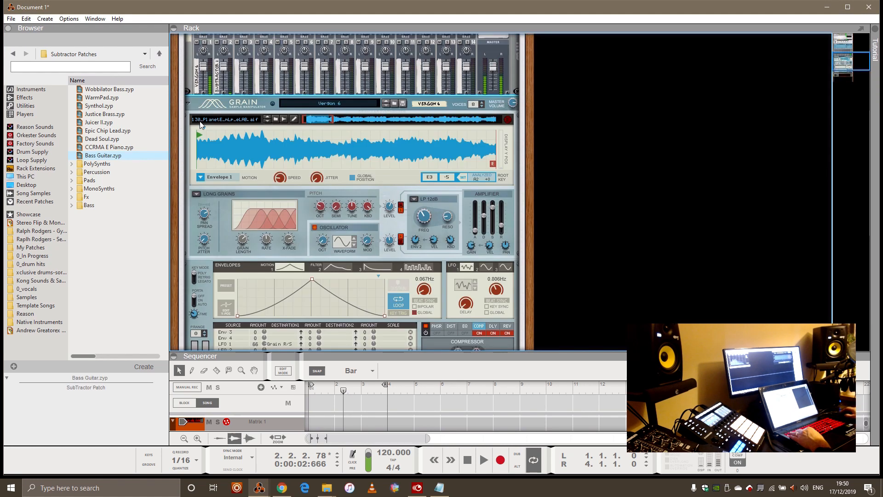
{"action": "left_click", "coordinate": [189, 130]}
{"action": "key", "text": "ctrl+j"}
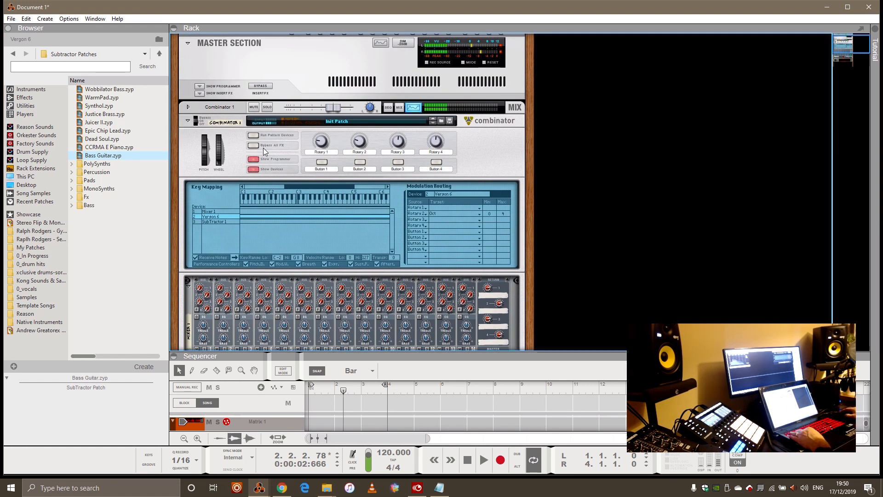
Add a DDL-1 Digital Delay Line below SubTractor in the Combinator and set its dry/wet balance to 39
{"action": "left_click", "coordinate": [39, 98]}
{"action": "scroll", "coordinate": [133, 216], "scroll_direction": "down", "scroll_amount": 10}
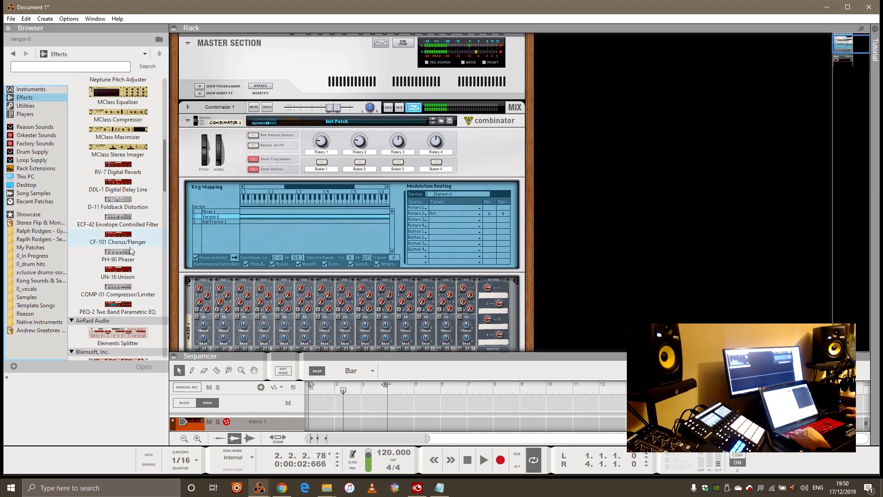
{"action": "left_click_drag", "start_coordinate": [119, 193], "coordinate": [276, 340]}
{"action": "left_click", "coordinate": [297, 344]}
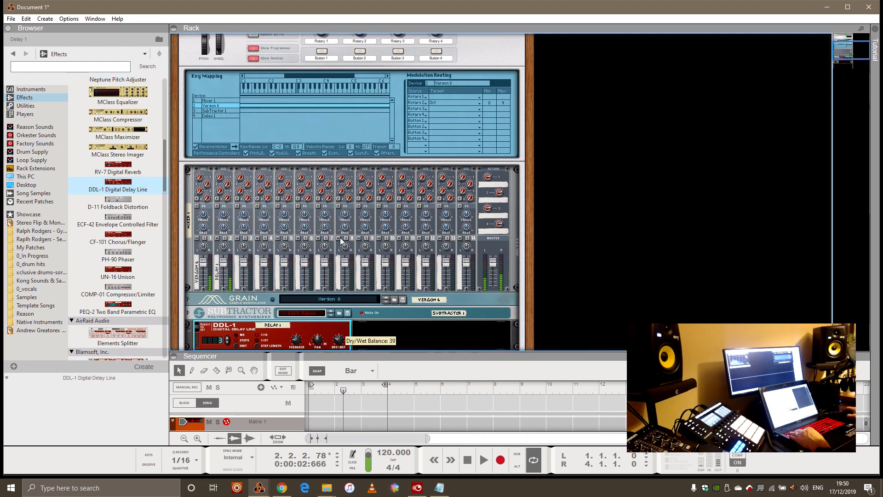
Mute Grain's mixer channel and switch the Combinator's Bypass All FX on and off to compare SubTractor with and without delay
{"action": "scroll", "coordinate": [295, 211], "scroll_direction": "up", "scroll_amount": 3}
{"action": "scroll", "coordinate": [211, 258], "scroll_direction": "down", "scroll_amount": 3}
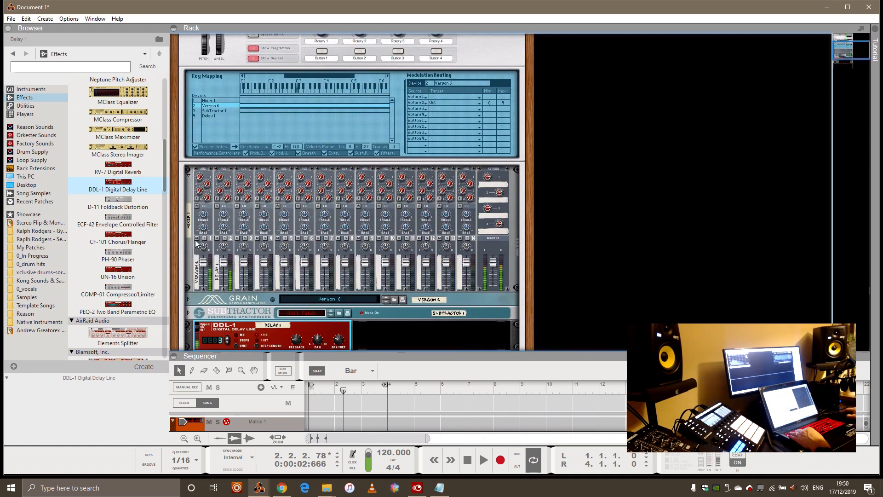
{"action": "scroll", "coordinate": [346, 234], "scroll_direction": "up", "scroll_amount": 1}
{"action": "scroll", "coordinate": [346, 235], "scroll_direction": "down", "scroll_amount": 1}
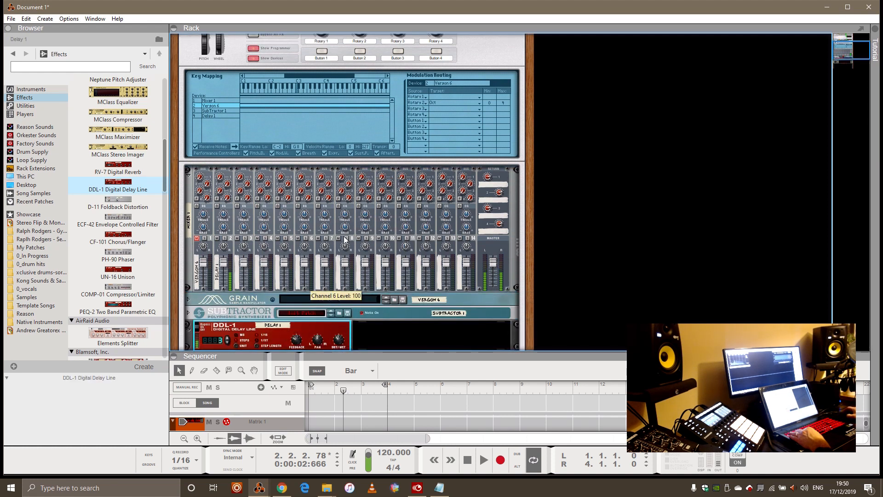
{"action": "scroll", "coordinate": [346, 234], "scroll_direction": "up", "scroll_amount": 5}
{"action": "left_click", "coordinate": [251, 187]}
{"action": "scroll", "coordinate": [331, 241], "scroll_direction": "down", "scroll_amount": 4}
{"action": "scroll", "coordinate": [331, 241], "scroll_direction": "down", "scroll_amount": 2}
{"action": "scroll", "coordinate": [285, 193], "scroll_direction": "up", "scroll_amount": 4}
{"action": "left_click", "coordinate": [253, 132]}
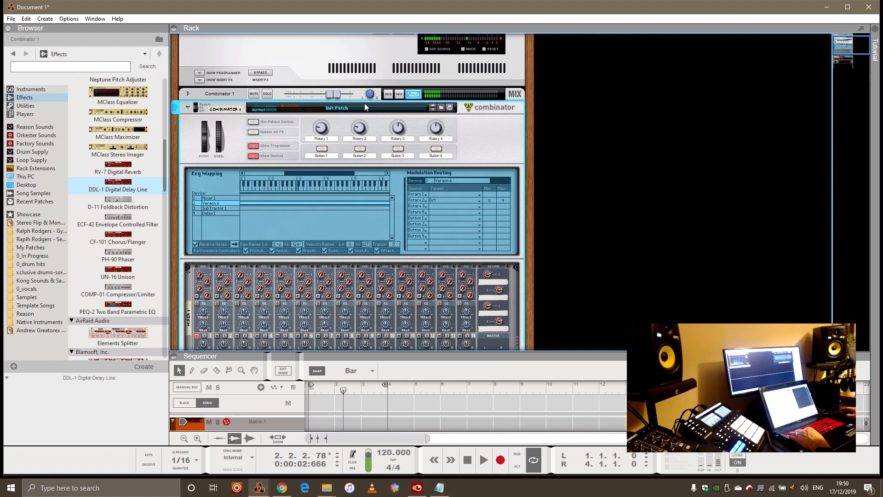
Delete the DDL-1 Digital Delay Line from the Combinator
{"action": "scroll", "coordinate": [285, 237], "scroll_direction": "down", "scroll_amount": 5}
{"action": "left_click", "coordinate": [319, 291]}
{"action": "right_click", "coordinate": [319, 291]}
{"action": "left_click", "coordinate": [355, 51]}
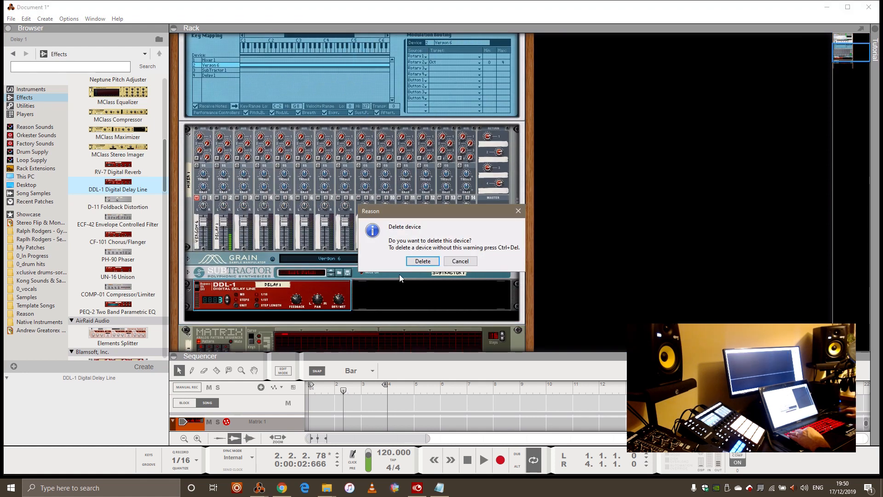
{"action": "left_click", "coordinate": [422, 262]}
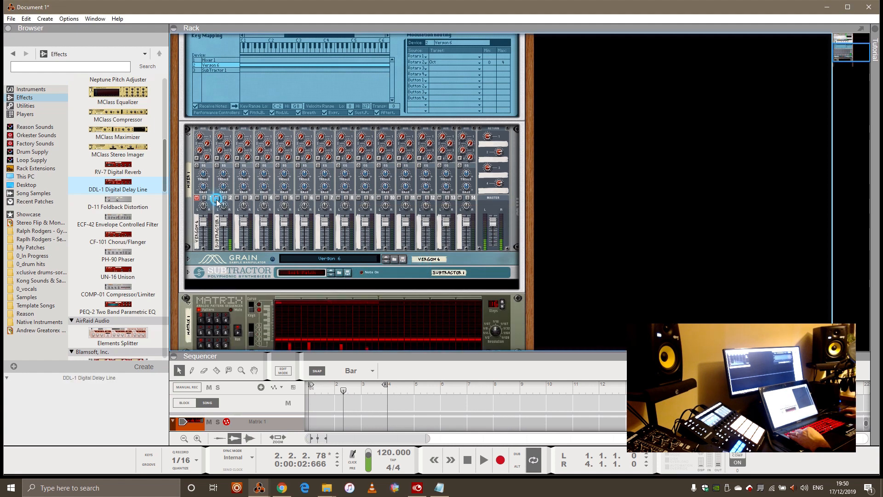
{"action": "scroll", "coordinate": [431, 213], "scroll_direction": "up", "scroll_amount": 7}
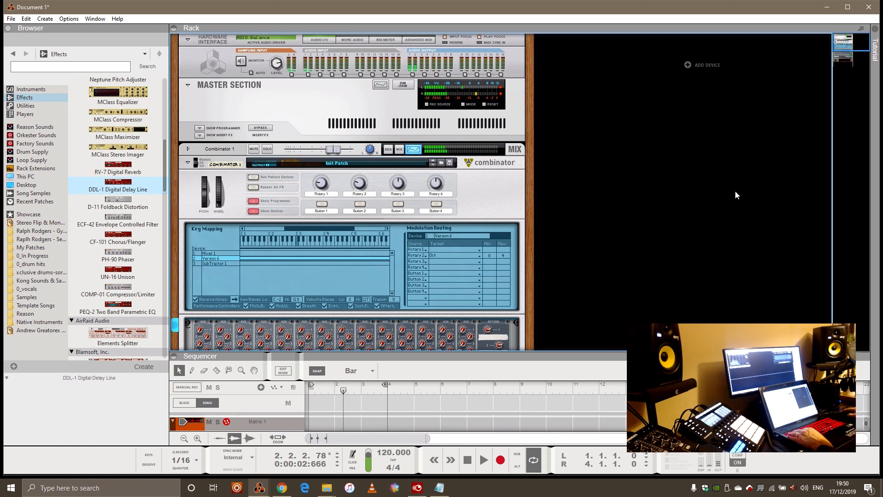
{"action": "scroll", "coordinate": [368, 227], "scroll_direction": "down", "scroll_amount": 5}
{"action": "scroll", "coordinate": [404, 204], "scroll_direction": "up", "scroll_amount": 3}
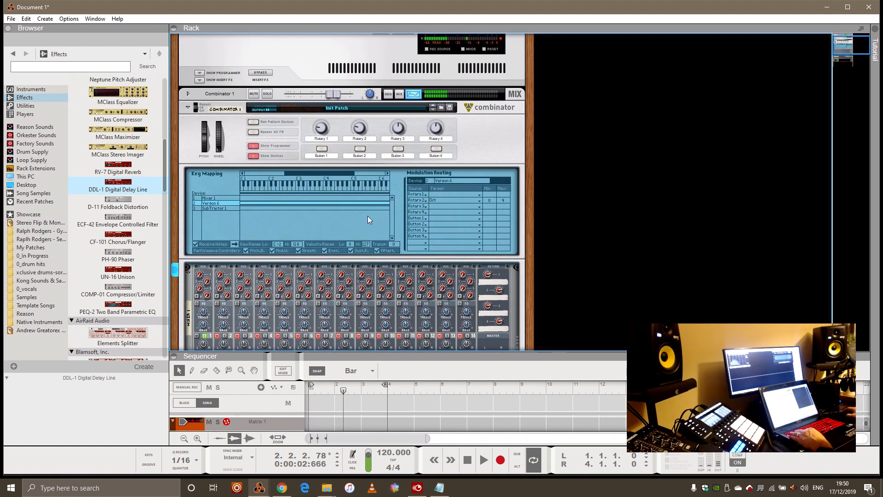
{"action": "scroll", "coordinate": [380, 212], "scroll_direction": "up", "scroll_amount": 2}
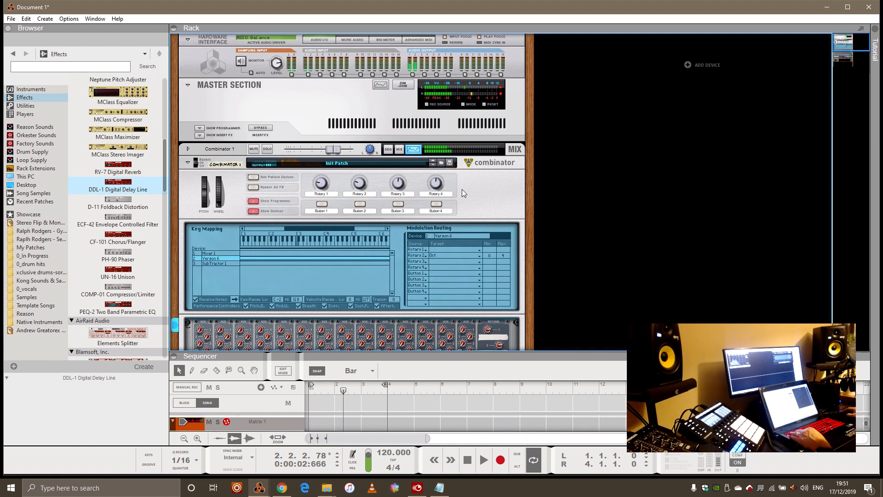
Delete the Combinator 1 mix channel together with all devices, tracks and channels in its group
{"action": "scroll", "coordinate": [462, 189], "scroll_direction": "down", "scroll_amount": 3}
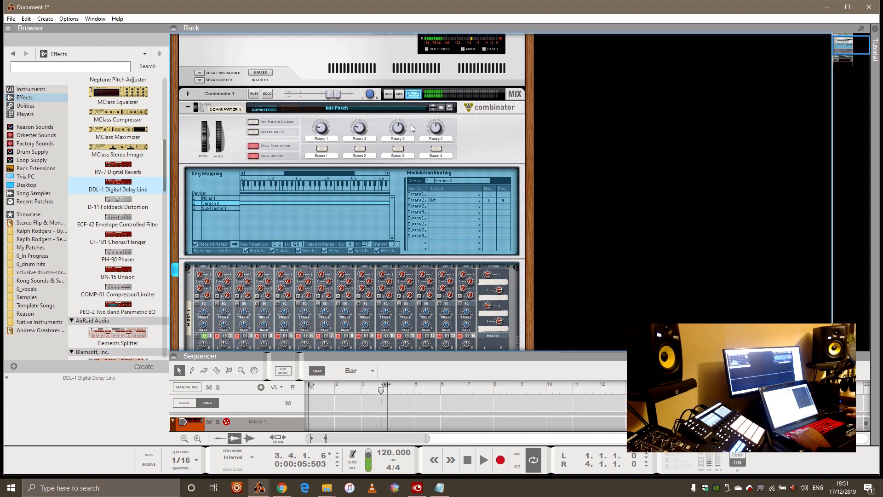
{"action": "left_click", "coordinate": [226, 92]}
{"action": "right_click", "coordinate": [226, 91]}
{"action": "left_click", "coordinate": [259, 134]}
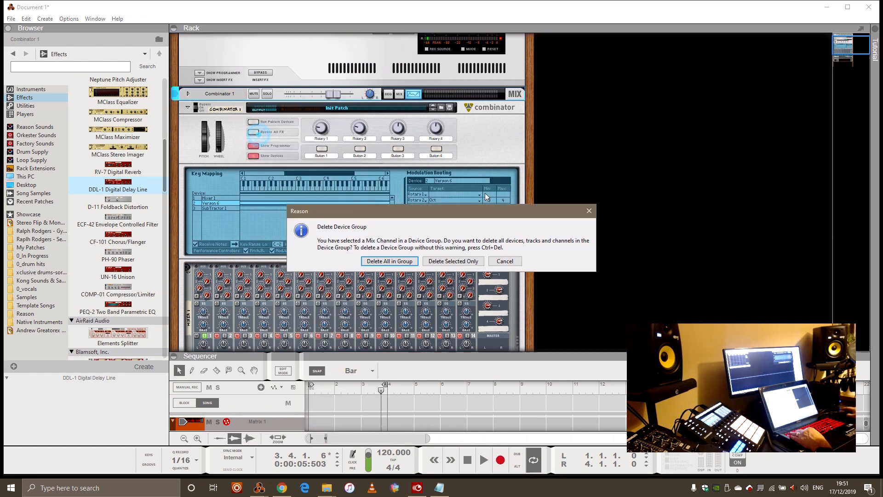
{"action": "left_click", "coordinate": [405, 260]}
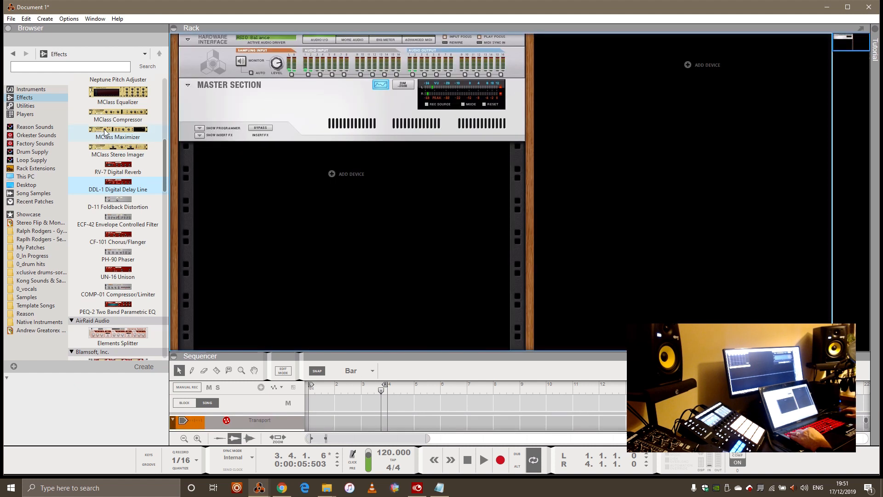
Load the Acid Dog Woof -SC.cmb patch from Reason Sounds' 3 Leads folder into the rack and lock Nektar Panorama to it
{"action": "left_click", "coordinate": [39, 89]}
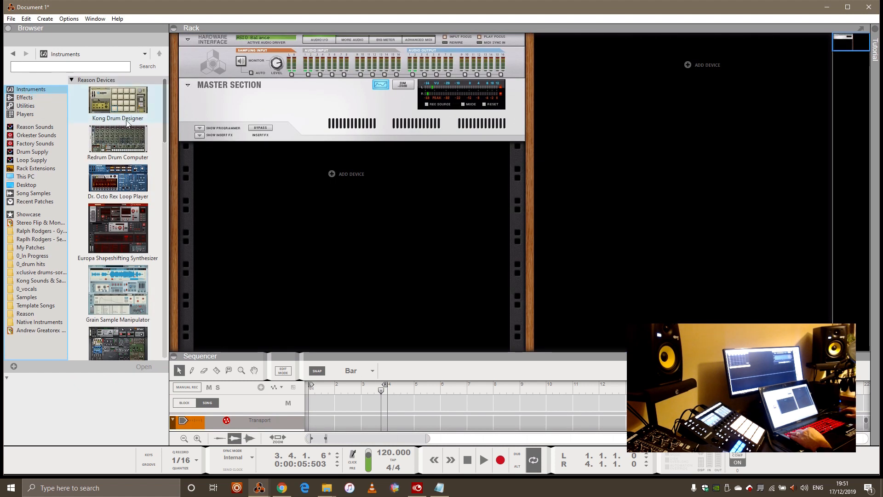
{"action": "left_click", "coordinate": [51, 128]}
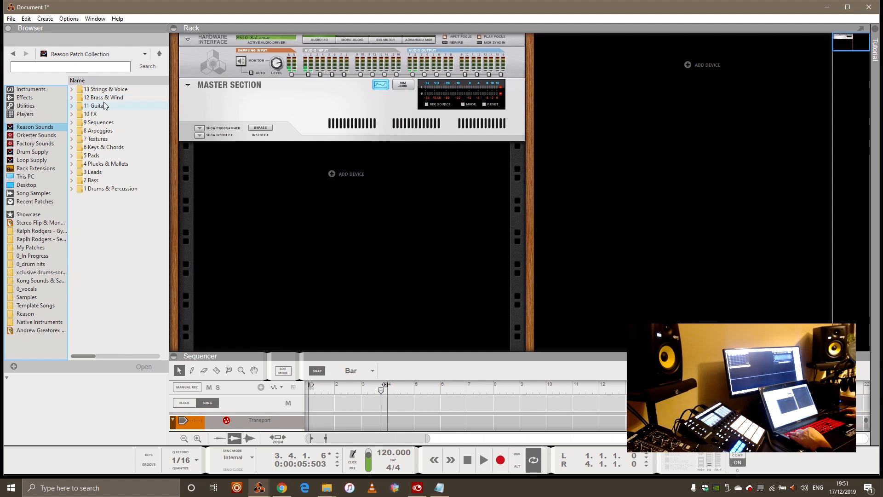
{"action": "left_click", "coordinate": [112, 80]}
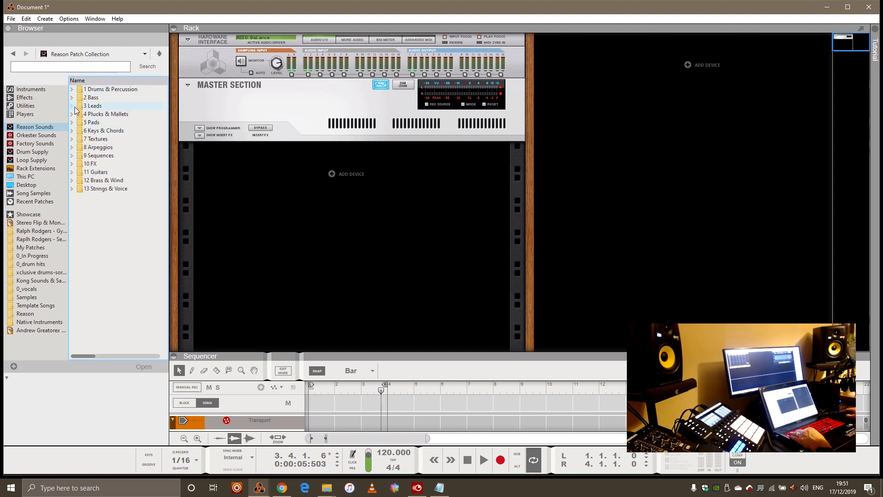
{"action": "double_click", "coordinate": [92, 105]}
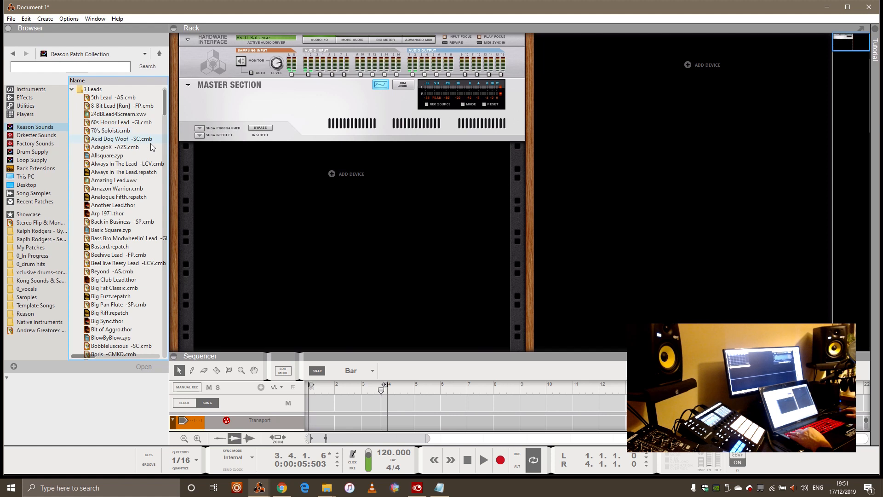
{"action": "left_click_drag", "start_coordinate": [119, 141], "coordinate": [286, 179]}
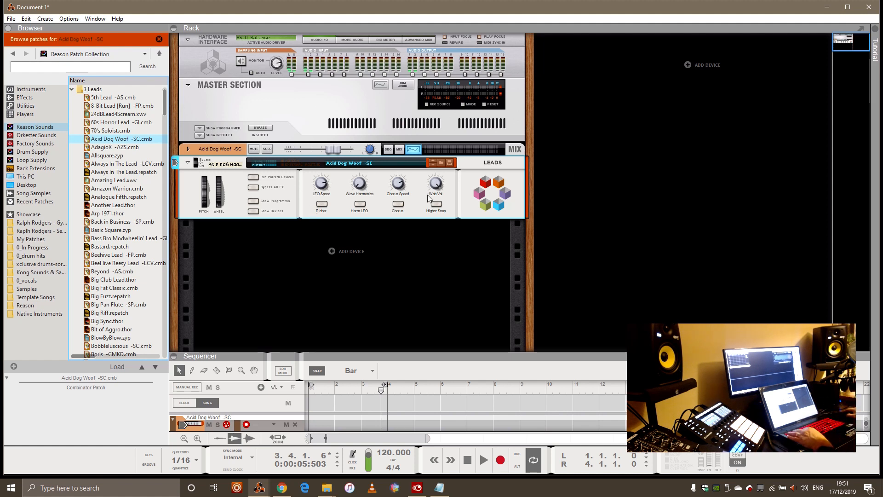
{"action": "right_click", "coordinate": [471, 195]}
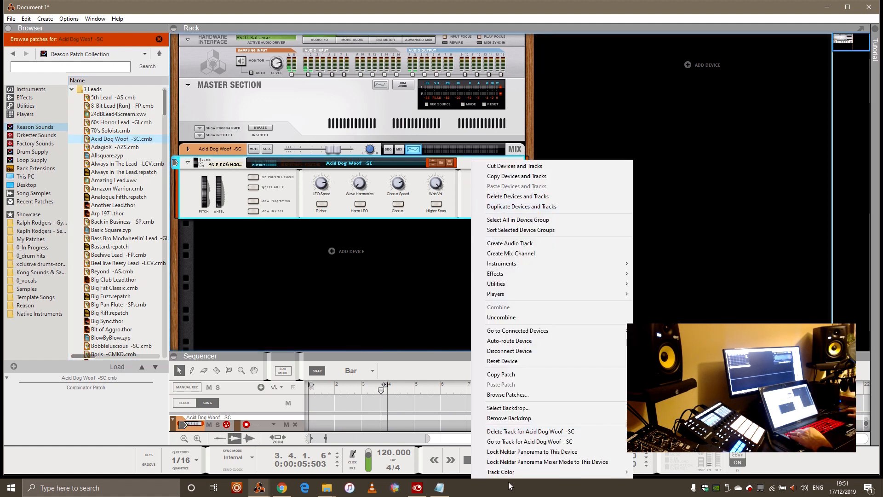
{"action": "left_click", "coordinate": [534, 451]}
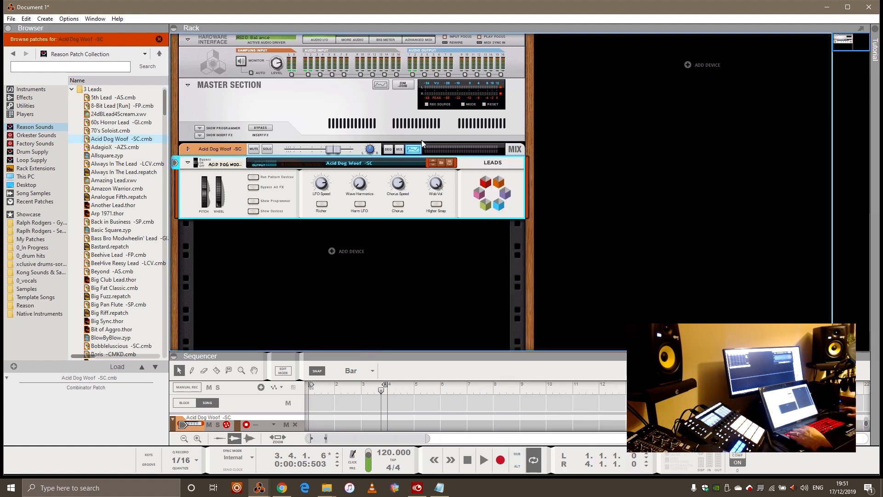
Add a Matrix Pattern Sequencer to the Acid Dog Woof Combinator
{"action": "right_click", "coordinate": [483, 199]}
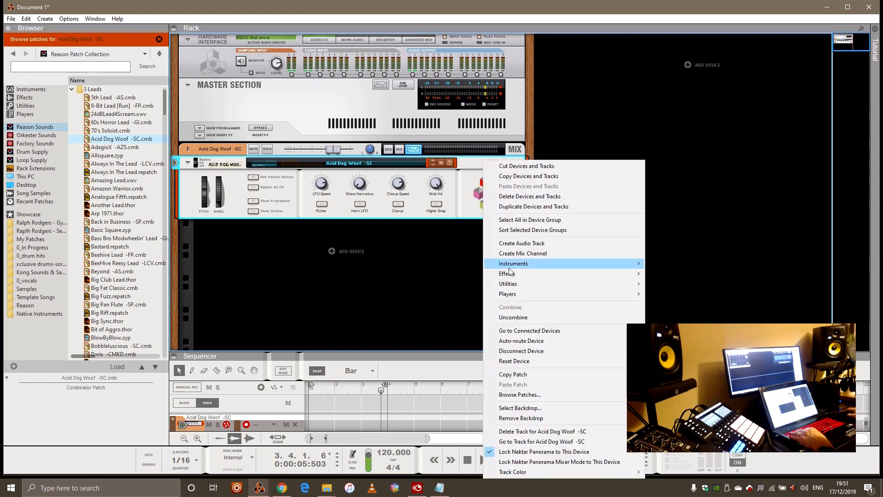
{"action": "mouse_move", "coordinate": [511, 284]}
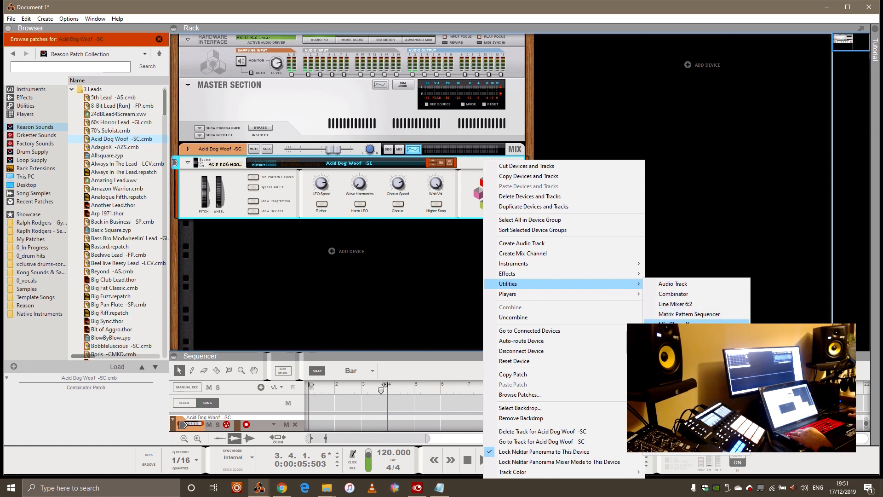
{"action": "left_click", "coordinate": [688, 314]}
Draw a sparse pattern of gates and a few note changes in the Matrix and start it running
{"action": "left_click_drag", "start_coordinate": [279, 274], "coordinate": [511, 283]}
{"action": "left_click", "coordinate": [316, 273]}
{"action": "left_click", "coordinate": [284, 273]}
{"action": "left_click", "coordinate": [316, 262]}
{"action": "left_click_drag", "start_coordinate": [296, 274], "coordinate": [303, 274]}
{"action": "left_click", "coordinate": [336, 273]}
{"action": "left_click_drag", "start_coordinate": [361, 274], "coordinate": [354, 274]}
{"action": "left_click", "coordinate": [317, 265]}
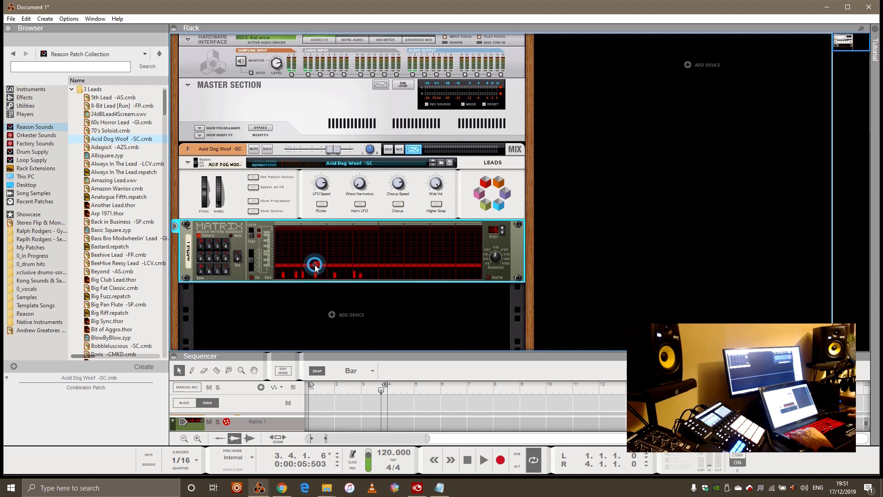
{"action": "left_click", "coordinate": [357, 260]}
{"action": "left_click", "coordinate": [238, 258]}
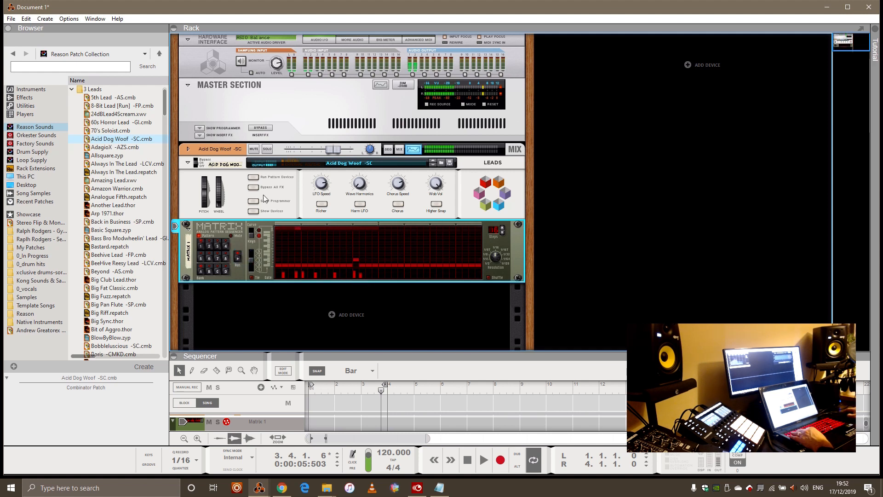
Switch on the Combinator's Richer, Harm LFO, Chorus and Higher Snap buttons and tweak the Wave Harmonics rotary while the pattern plays
{"action": "left_click", "coordinate": [321, 203]}
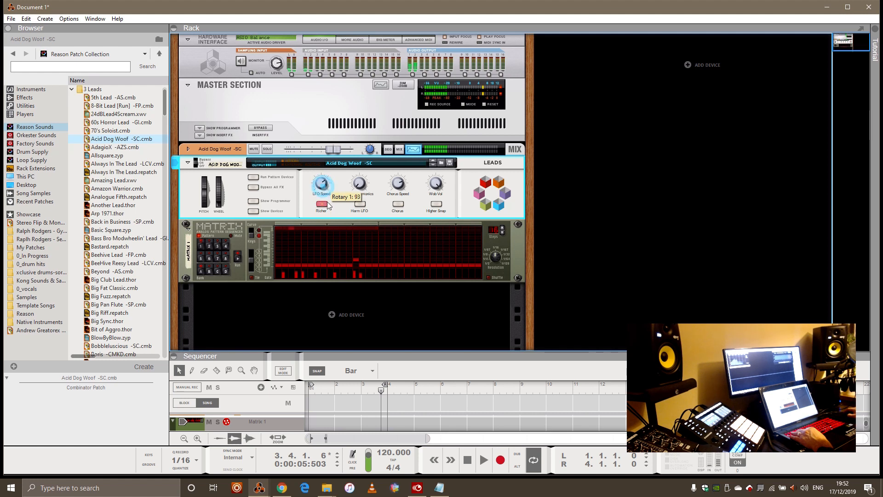
{"action": "left_click", "coordinate": [360, 203]}
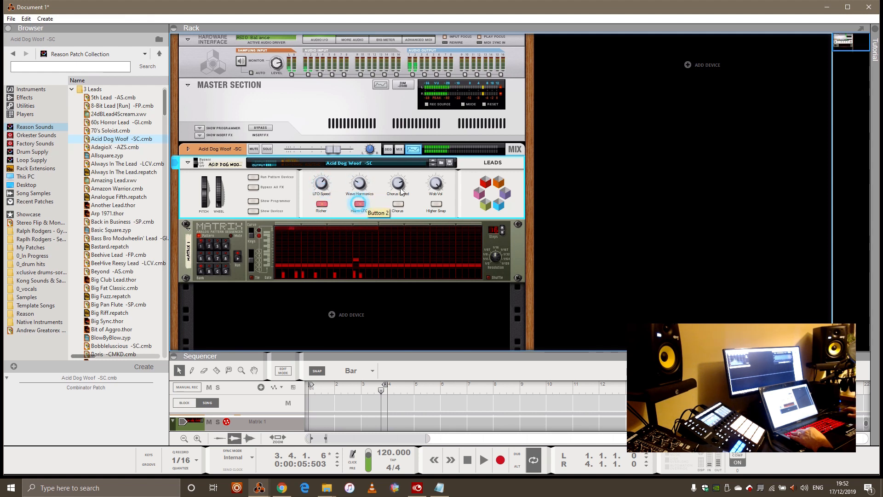
{"action": "left_click_drag", "start_coordinate": [360, 181], "coordinate": [362, 175]}
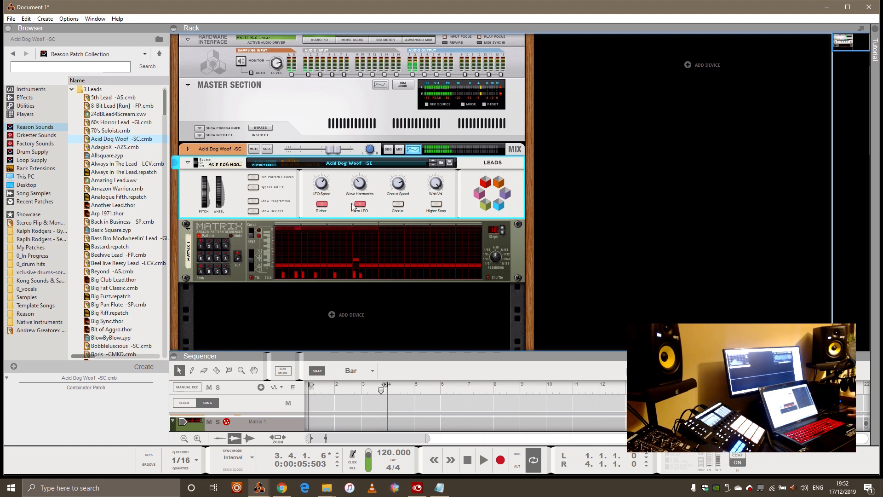
{"action": "left_click", "coordinate": [398, 204]}
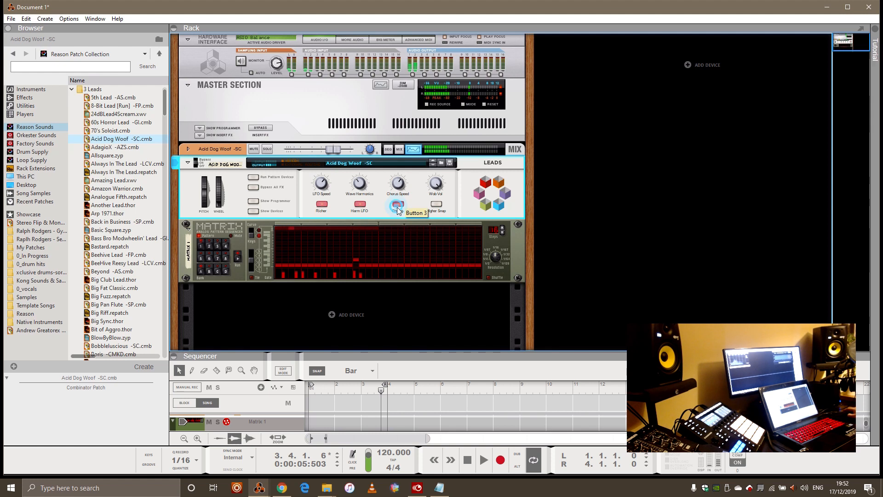
{"action": "left_click", "coordinate": [436, 204]}
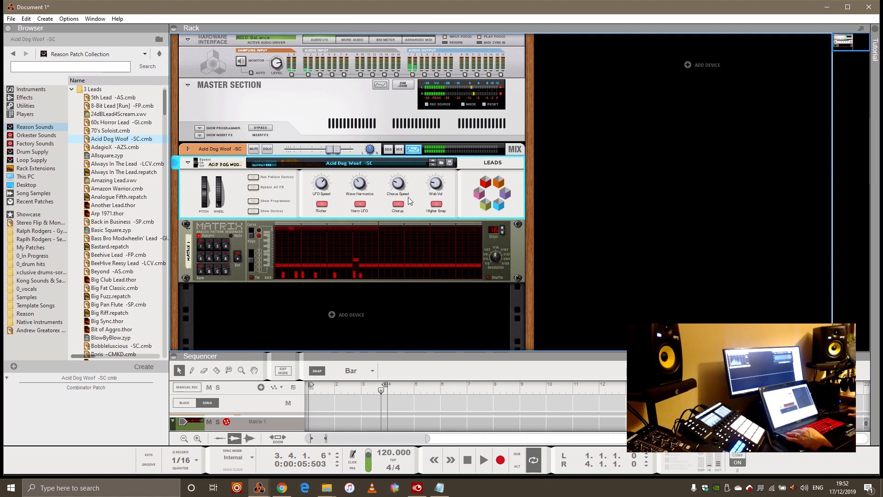
Show the devices inside the Acid Dog Woof Combinator, examine its effects, mixer and synths, and hide them again
{"action": "left_click", "coordinate": [253, 211]}
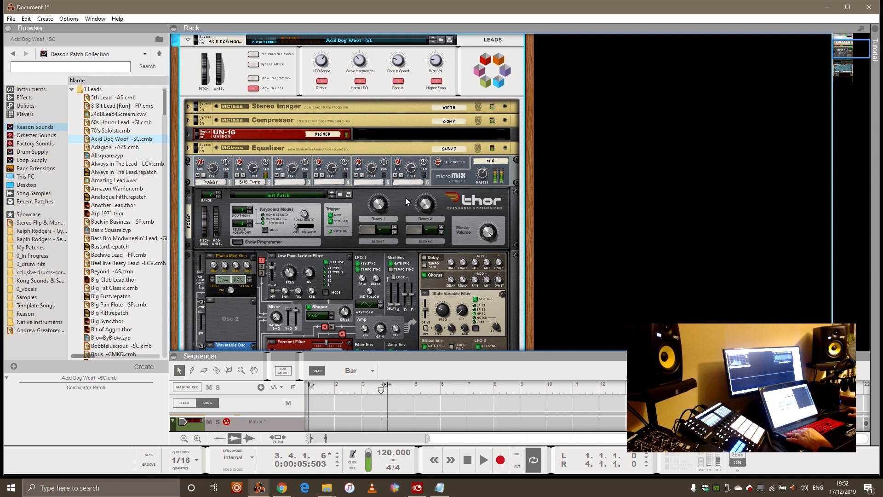
{"action": "scroll", "coordinate": [359, 199], "scroll_direction": "down", "scroll_amount": 3}
{"action": "scroll", "coordinate": [417, 195], "scroll_direction": "down", "scroll_amount": 6}
{"action": "scroll", "coordinate": [380, 185], "scroll_direction": "up", "scroll_amount": 3}
{"action": "scroll", "coordinate": [380, 186], "scroll_direction": "up", "scroll_amount": 8}
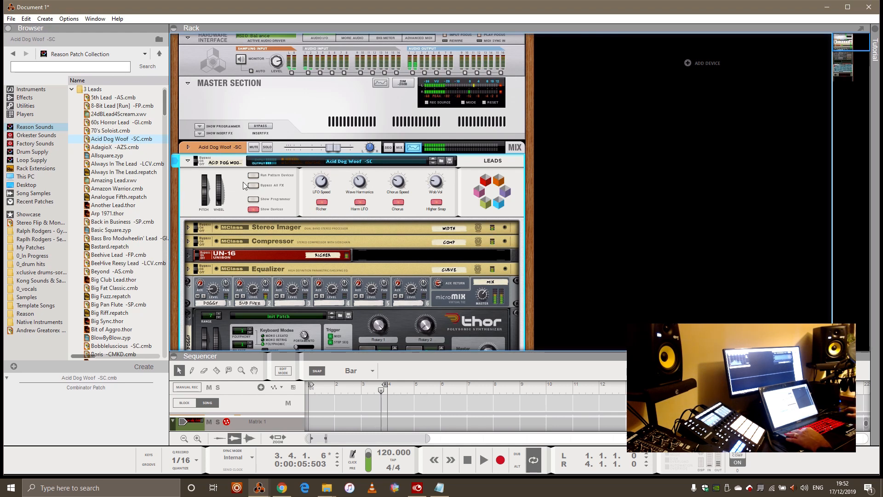
{"action": "scroll", "coordinate": [309, 235], "scroll_direction": "down", "scroll_amount": 4}
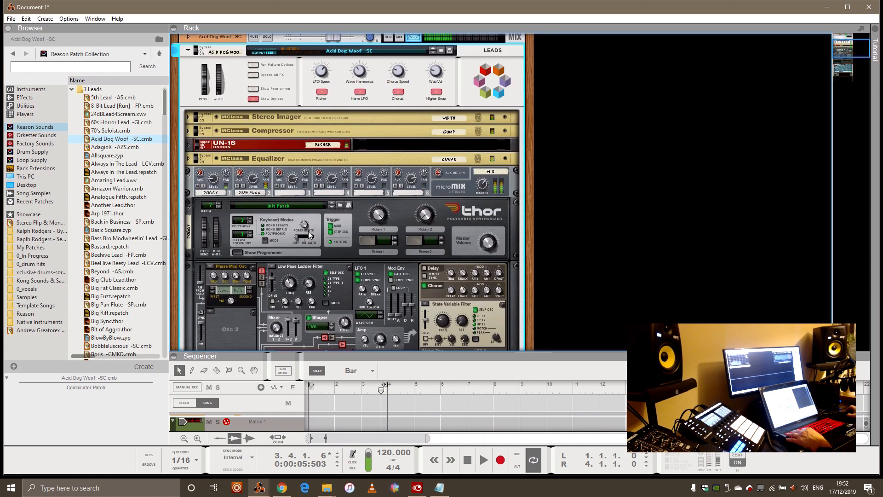
{"action": "left_click", "coordinate": [253, 99]}
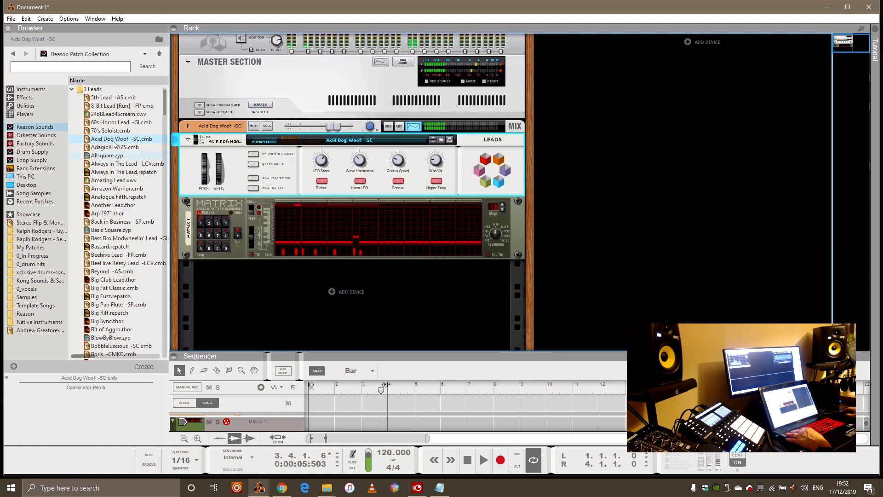
Delete the Acid Dog Woof -SC mix channel with every device in its group
{"action": "right_click", "coordinate": [220, 128]}
{"action": "left_click", "coordinate": [258, 162]}
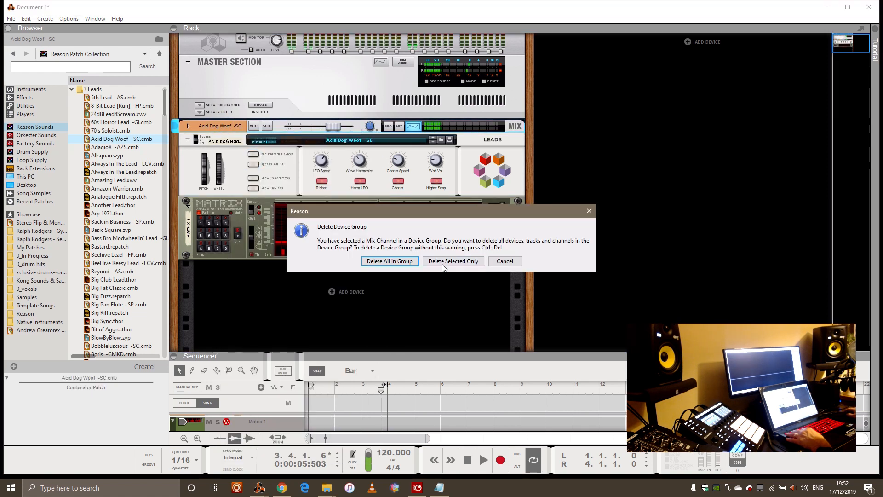
{"action": "left_click", "coordinate": [411, 261]}
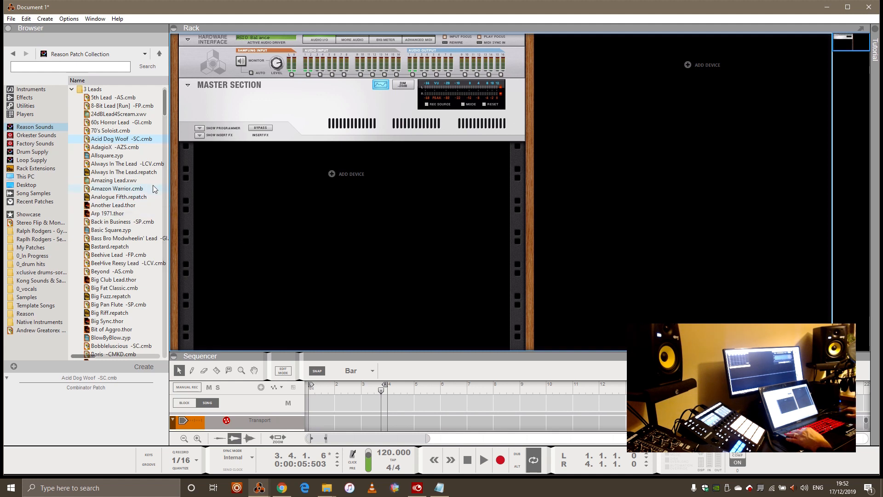
Add a SubTractor Analog Synthesizer to the empty rack without a mix channel and check the rack's rear side
{"action": "left_click", "coordinate": [45, 94]}
{"action": "scroll", "coordinate": [146, 237], "scroll_direction": "down", "scroll_amount": 5}
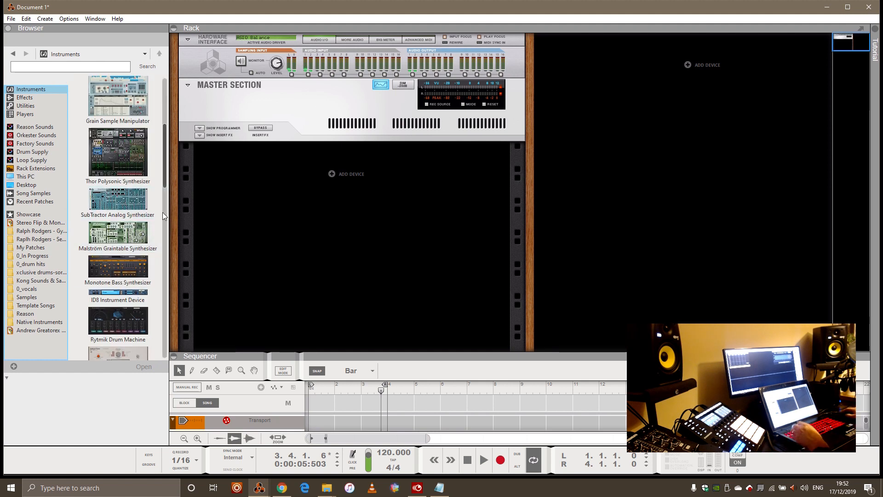
{"action": "left_click_drag", "start_coordinate": [121, 207], "coordinate": [388, 214]}
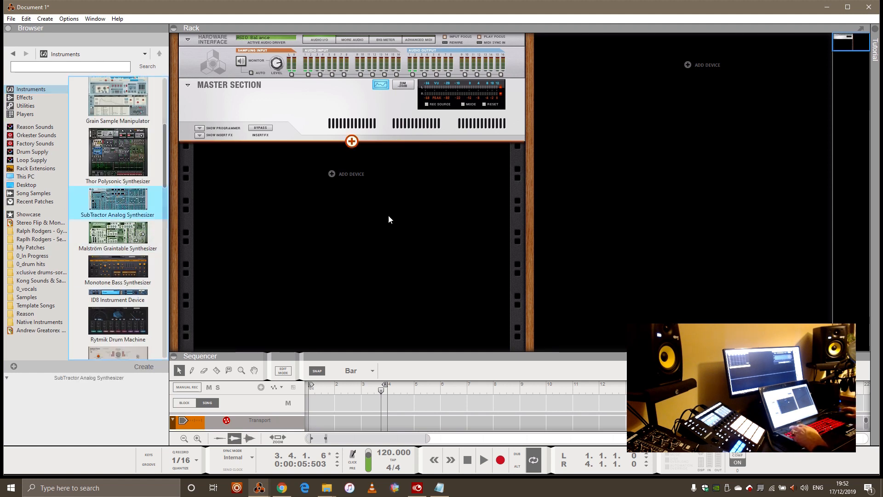
{"action": "key", "text": "Tab"}
{"action": "key", "text": "Tab"}
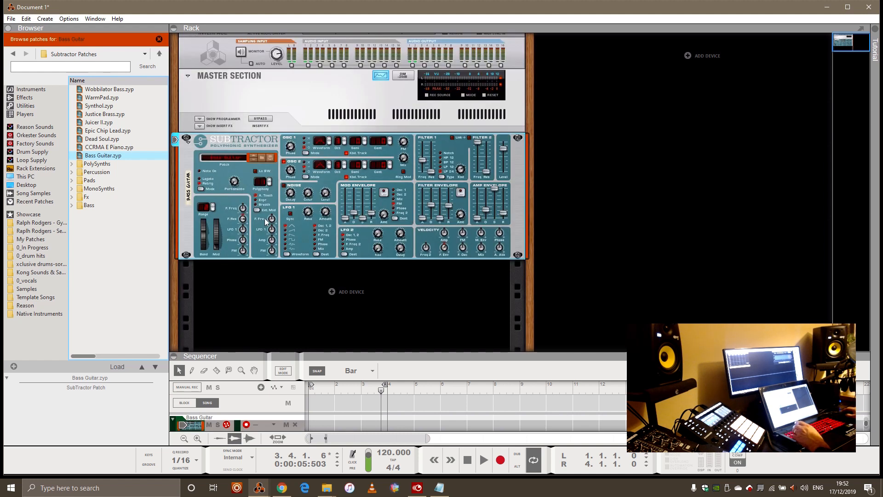
Add a Malström Graintable Synthesizer below SubTractor without a mix channel and check the rear connections of both devices
{"action": "left_click", "coordinate": [32, 89]}
{"action": "scroll", "coordinate": [148, 247], "scroll_direction": "down", "scroll_amount": 5}
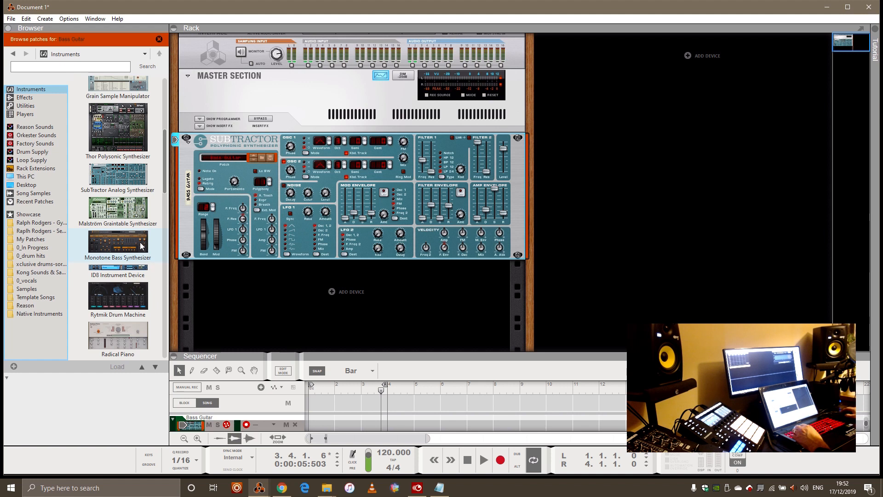
{"action": "mouse_move", "coordinate": [116, 219]}
{"action": "left_mouse_down"}
{"action": "mouse_move", "coordinate": [349, 314]}
{"action": "mouse_move", "coordinate": [393, 302]}
{"action": "left_mouse_up"}
{"action": "key", "text": "Tab"}
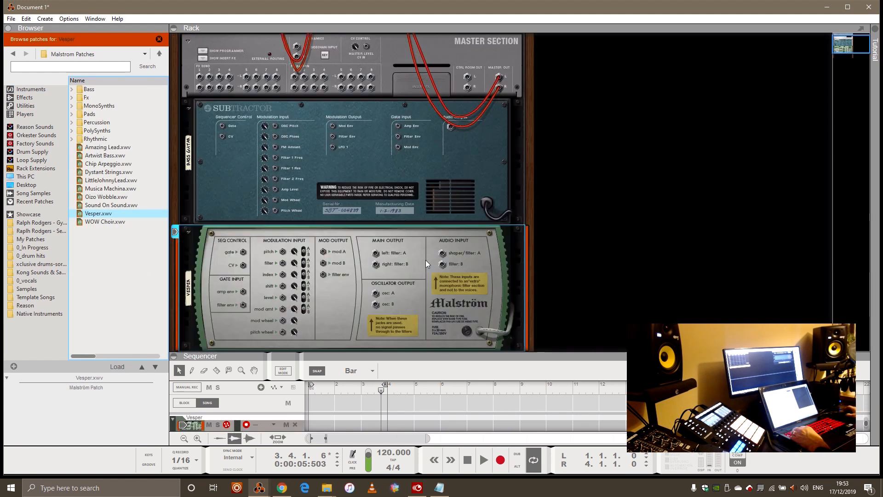
{"action": "key", "text": "Tab"}
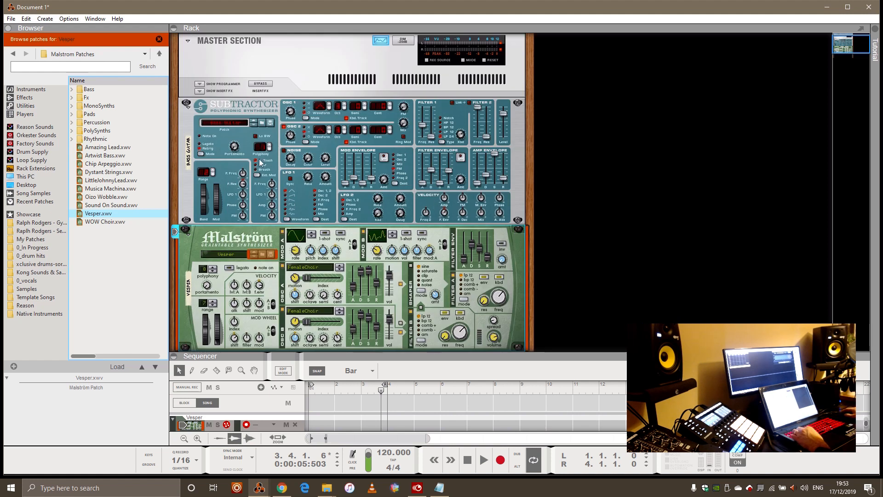
Select both SubTractor and Malström, undo an accidental duplication of them, and combine the two devices into a Combinator
{"action": "left_click", "coordinate": [191, 118]}
{"action": "left_click", "coordinate": [185, 244], "text": "shift"}
{"action": "key", "text": "ctrl+d"}
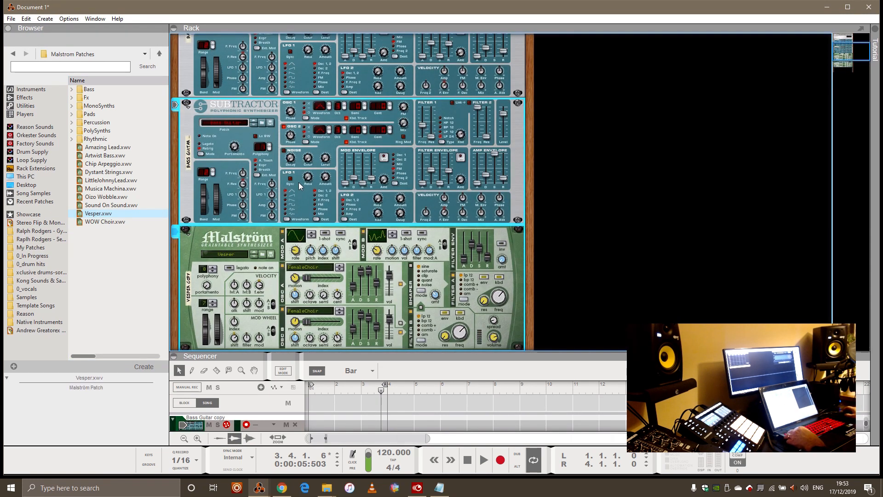
{"action": "key", "text": "ctrl+z"}
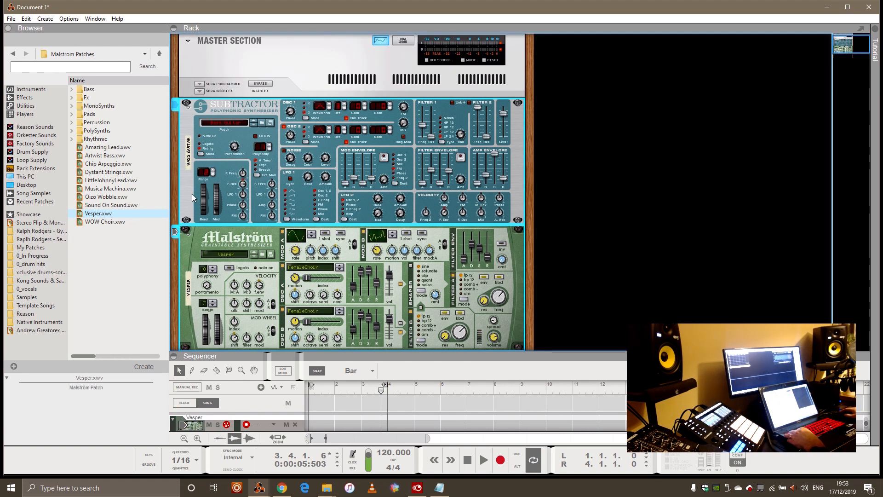
{"action": "right_click", "coordinate": [190, 176]}
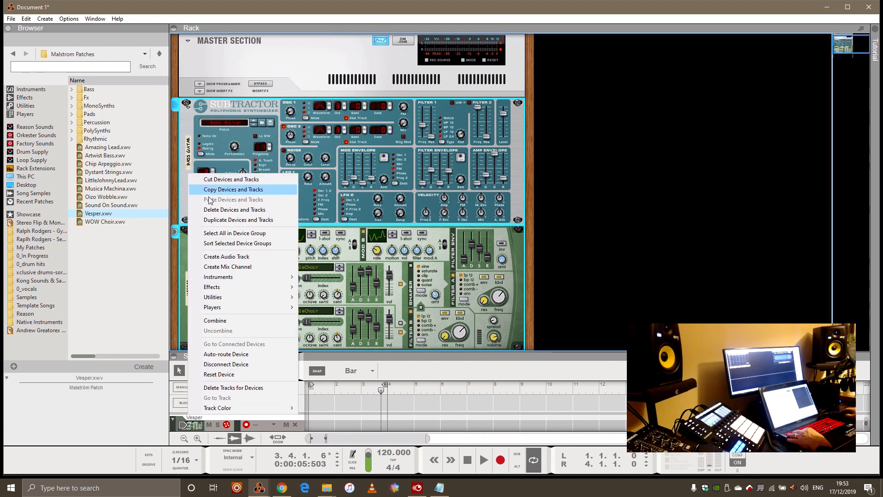
{"action": "left_click", "coordinate": [243, 321]}
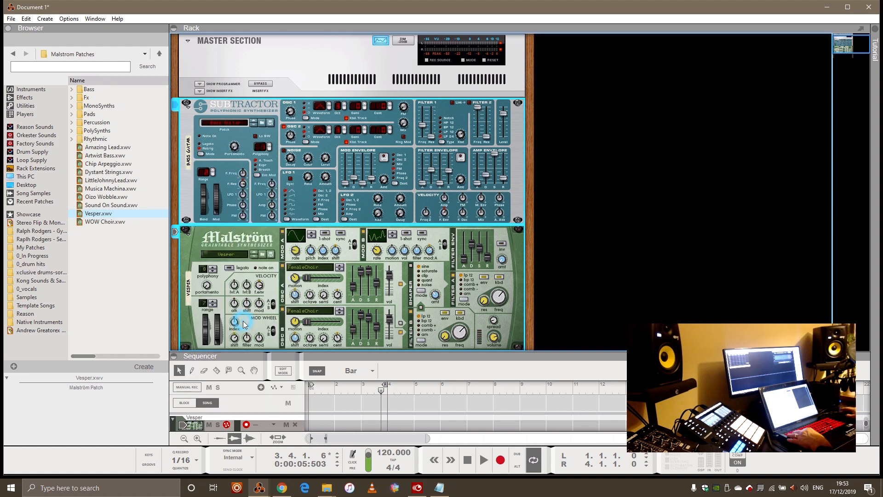
Add a Line Mixer 6:2 inside the Combinator, directly above SubTractor
{"action": "scroll", "coordinate": [352, 167], "scroll_direction": "down", "scroll_amount": 2}
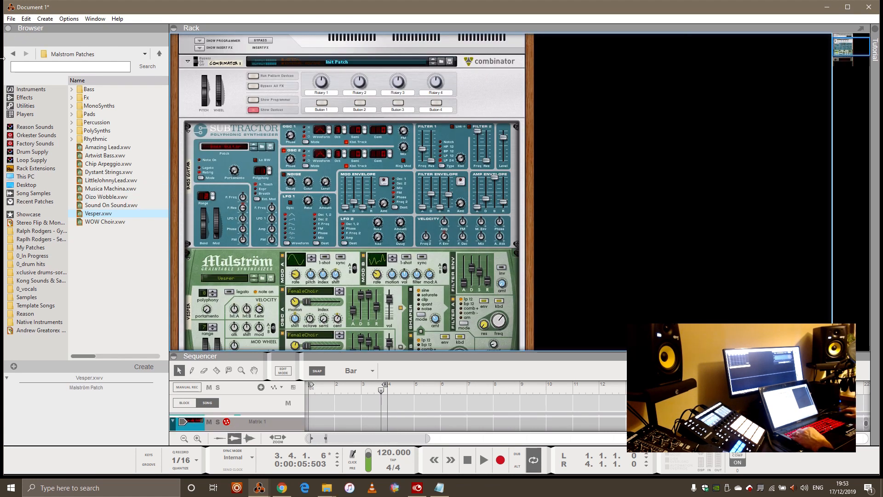
{"action": "left_click", "coordinate": [27, 106]}
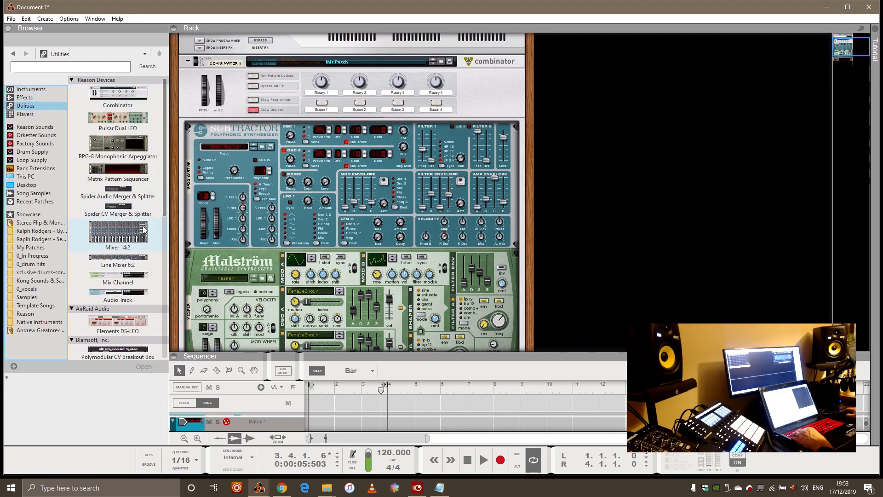
{"action": "left_click_drag", "start_coordinate": [121, 261], "coordinate": [321, 134]}
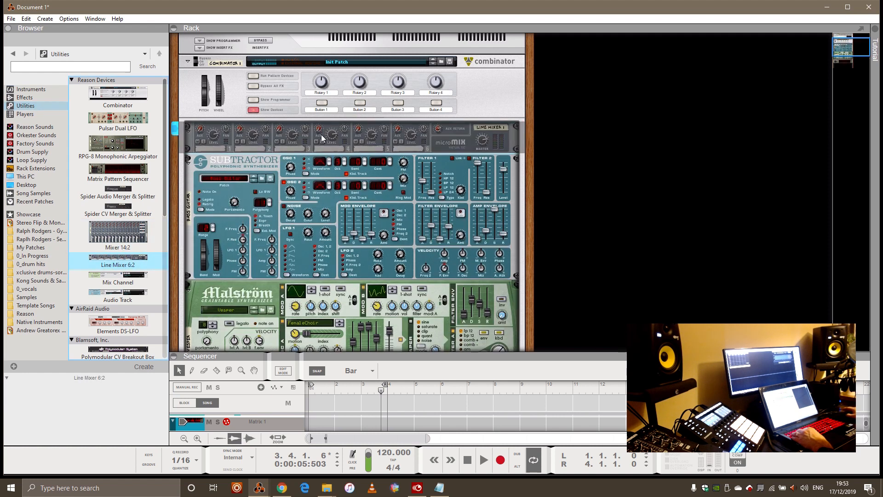
On the rack's rear side, cable SubTractor's audio output to Line Mixer channel 1 and Malström's left main output to channel 2
{"action": "key", "text": "Tab"}
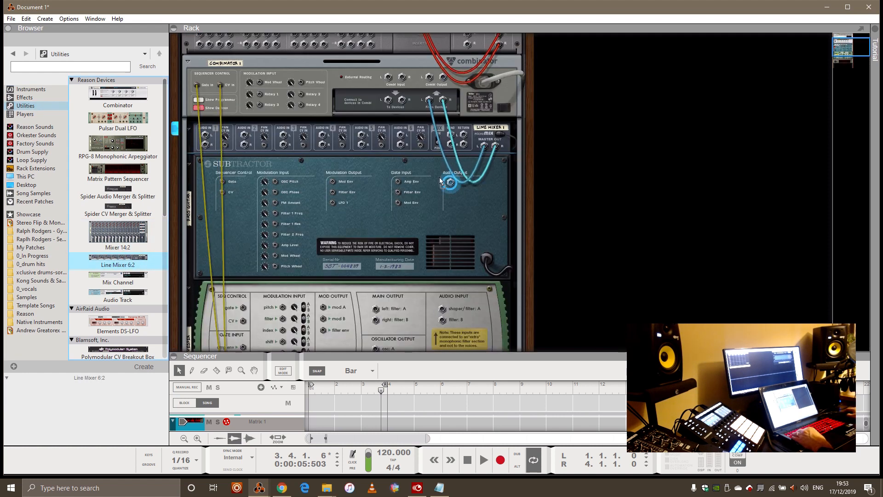
{"action": "left_click_drag", "start_coordinate": [450, 182], "coordinate": [206, 136]}
{"action": "scroll", "coordinate": [391, 246], "scroll_direction": "down", "scroll_amount": 3}
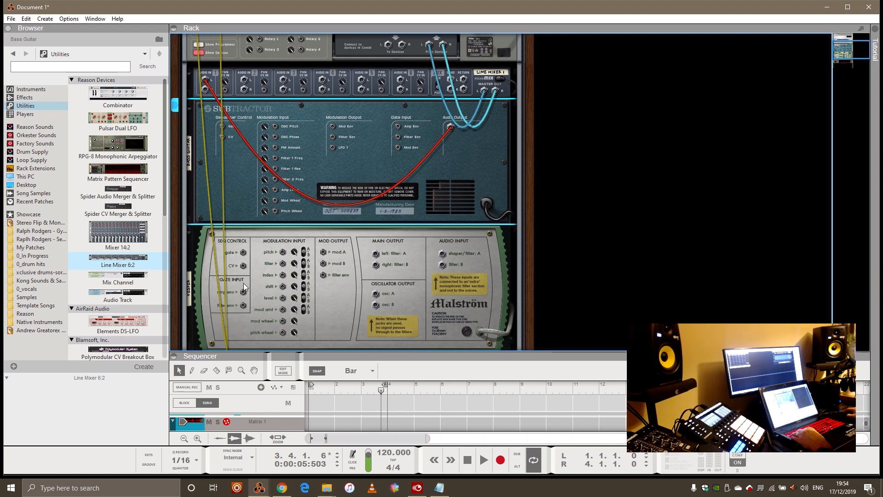
{"action": "left_click_drag", "start_coordinate": [376, 253], "coordinate": [245, 79]}
{"action": "key", "text": "Tab"}
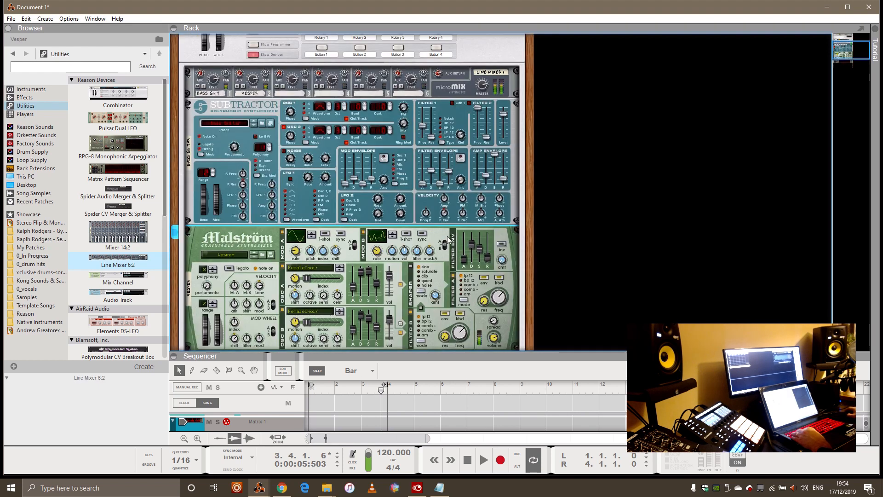
Route the Combinator to its own mix channel
{"action": "scroll", "coordinate": [242, 270], "scroll_direction": "up", "scroll_amount": 10}
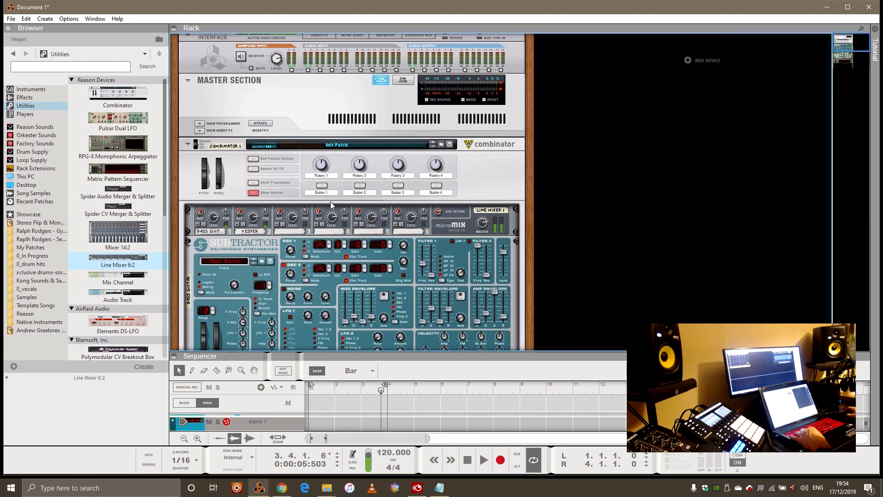
{"action": "right_click", "coordinate": [493, 162]}
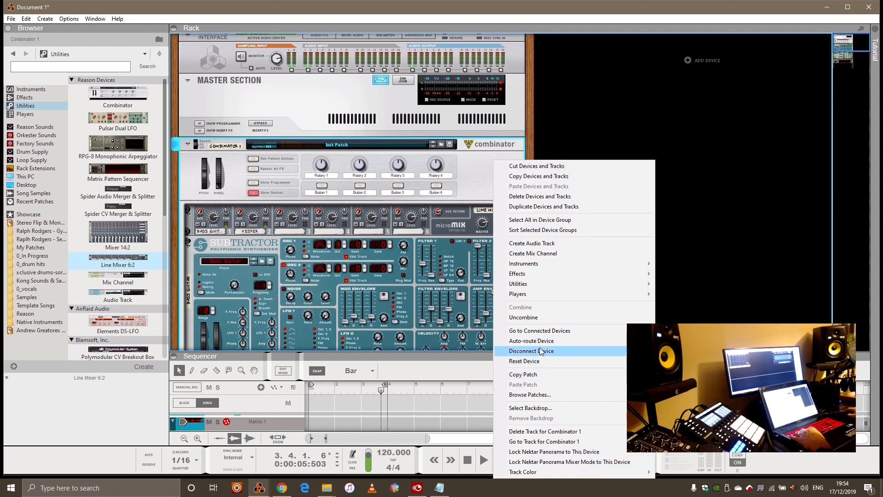
{"action": "left_click", "coordinate": [539, 342]}
Set SubTractor's filter envelope release to 19 and switch Malström to the WOW Choir patch
{"action": "scroll", "coordinate": [446, 184], "scroll_direction": "down", "scroll_amount": 4}
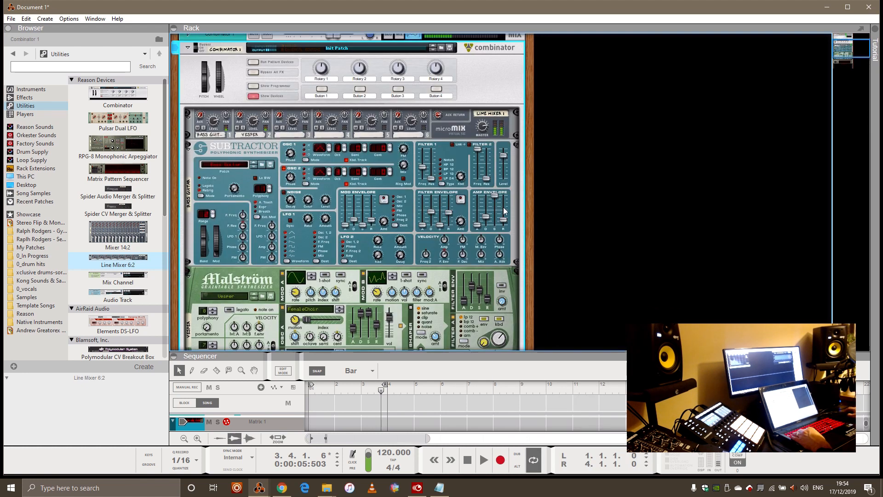
{"action": "left_click_drag", "start_coordinate": [449, 213], "coordinate": [450, 222]}
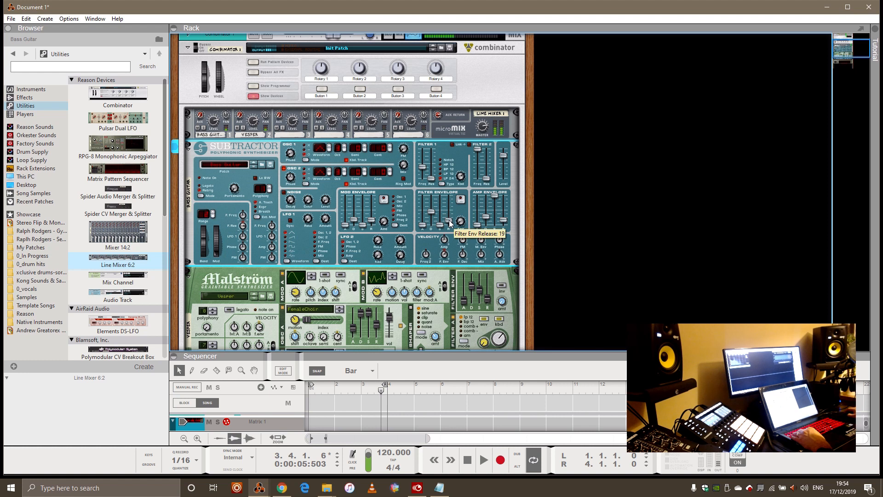
{"action": "scroll", "coordinate": [404, 248], "scroll_direction": "down", "scroll_amount": 3}
{"action": "left_click_drag", "start_coordinate": [377, 242], "coordinate": [379, 250]}
{"action": "left_click", "coordinate": [255, 215]}
Audition SubTractor's following patches one after another until Syntrol is loaded
{"action": "scroll", "coordinate": [252, 159], "scroll_direction": "up", "scroll_amount": 2}
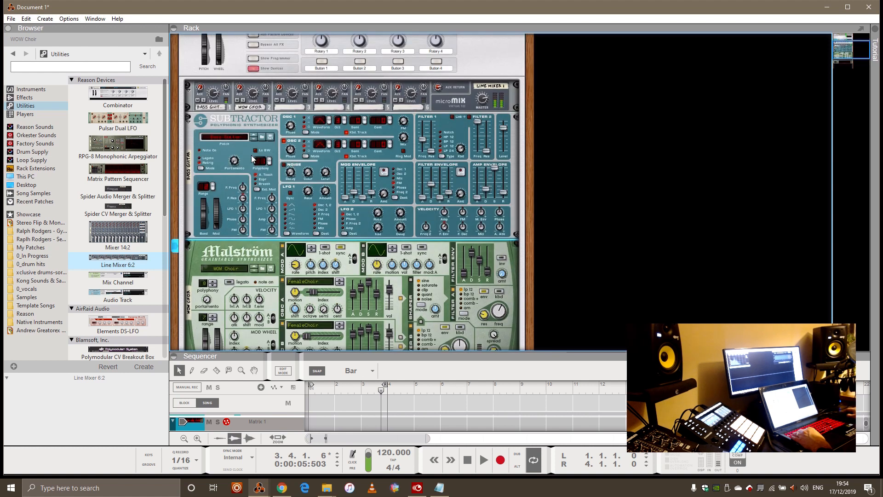
{"action": "left_click", "coordinate": [254, 137]}
{"action": "left_click", "coordinate": [254, 137]}
{"action": "left_click", "coordinate": [254, 141]}
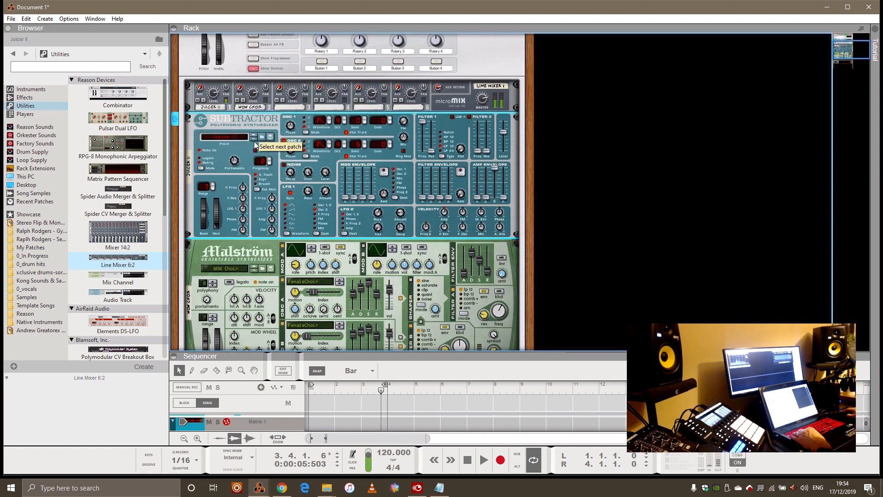
{"action": "left_click", "coordinate": [254, 141]}
{"action": "left_click", "coordinate": [254, 141]}
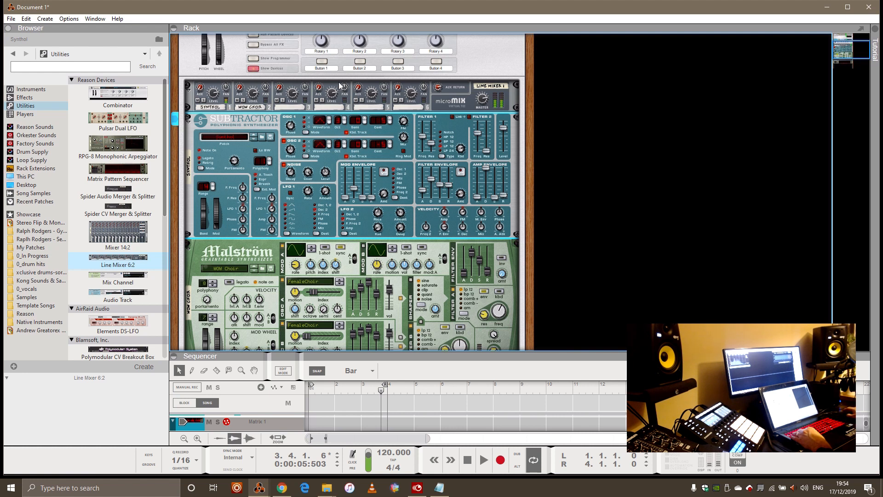
Reset the song position to the start and delete the Combinator 1 mix channel with every device in its group
{"action": "scroll", "coordinate": [330, 157], "scroll_direction": "up", "scroll_amount": 3}
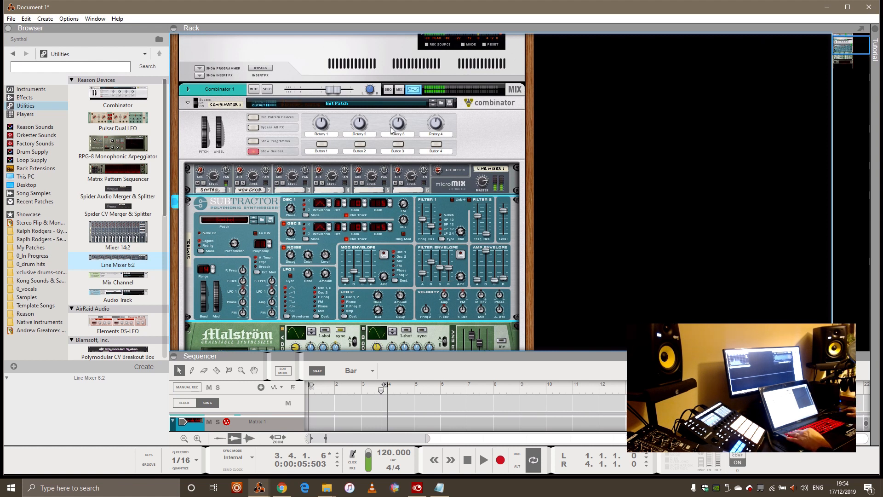
{"action": "left_click", "coordinate": [468, 459]}
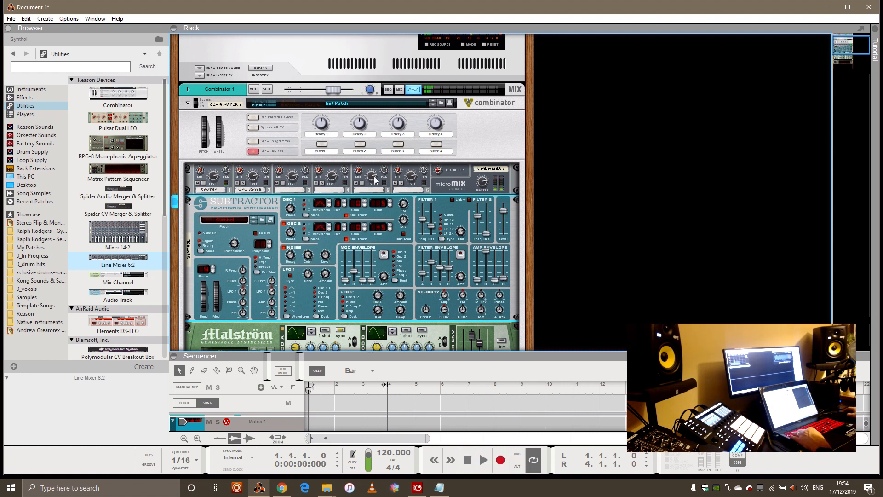
{"action": "right_click", "coordinate": [238, 90]}
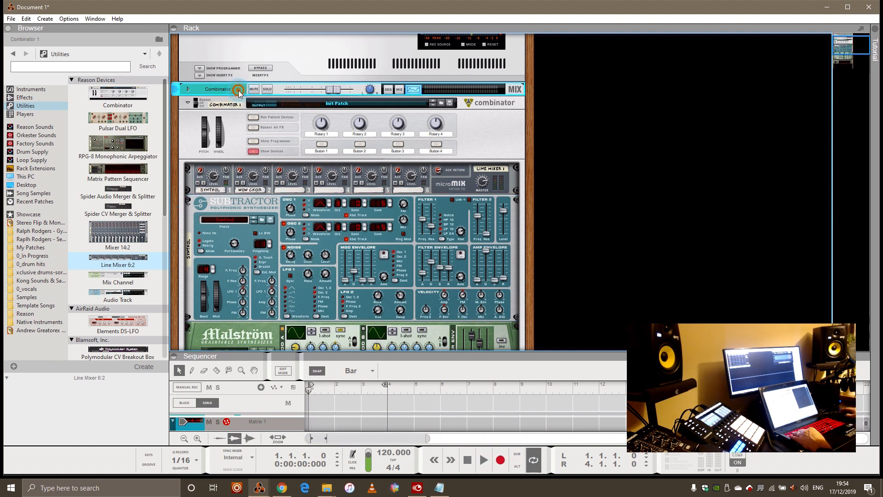
{"action": "left_click", "coordinate": [262, 126]}
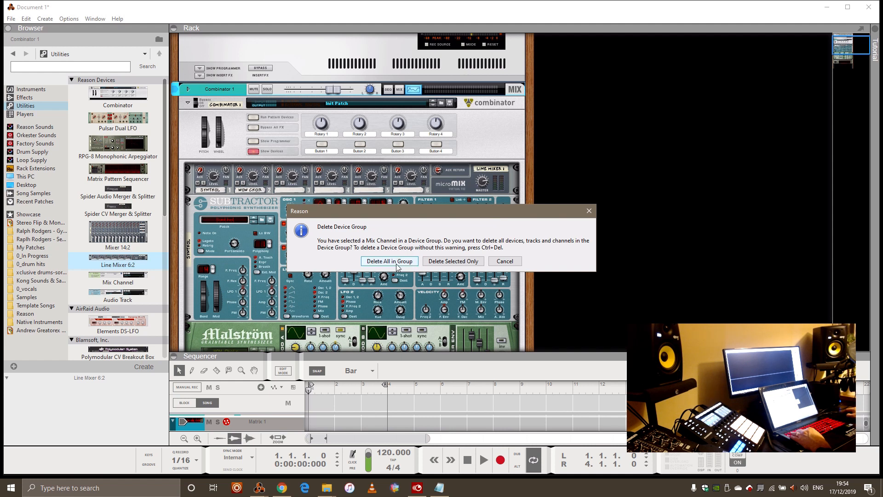
{"action": "left_click", "coordinate": [399, 261]}
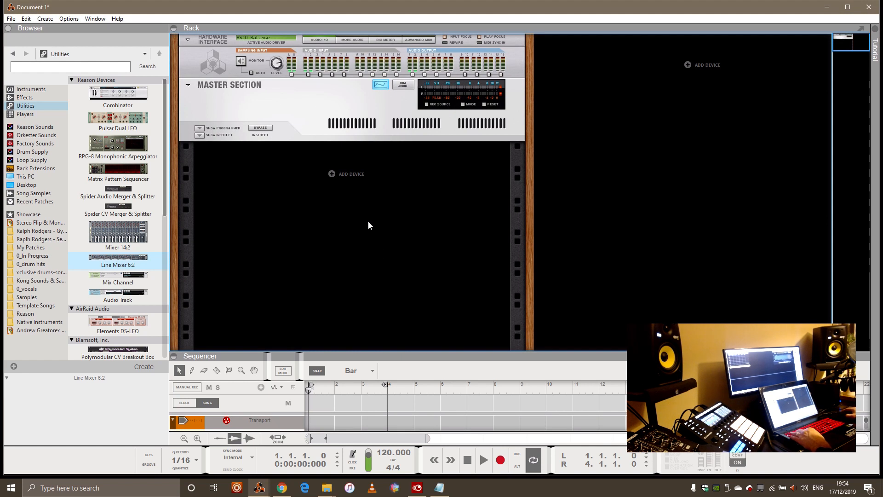